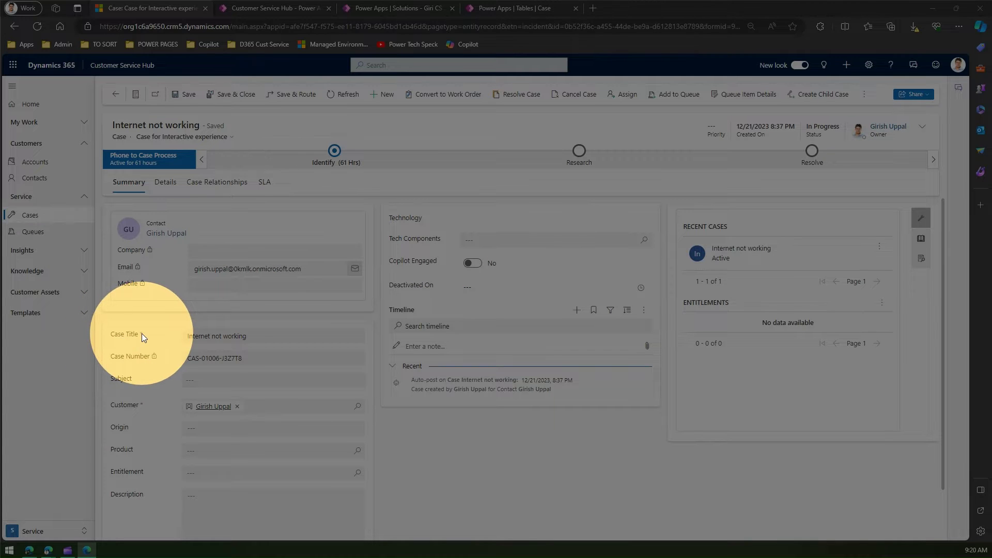
- Switch to the Case table in Power Apps and search its columns for "origin"
mouse_move(141, 331)
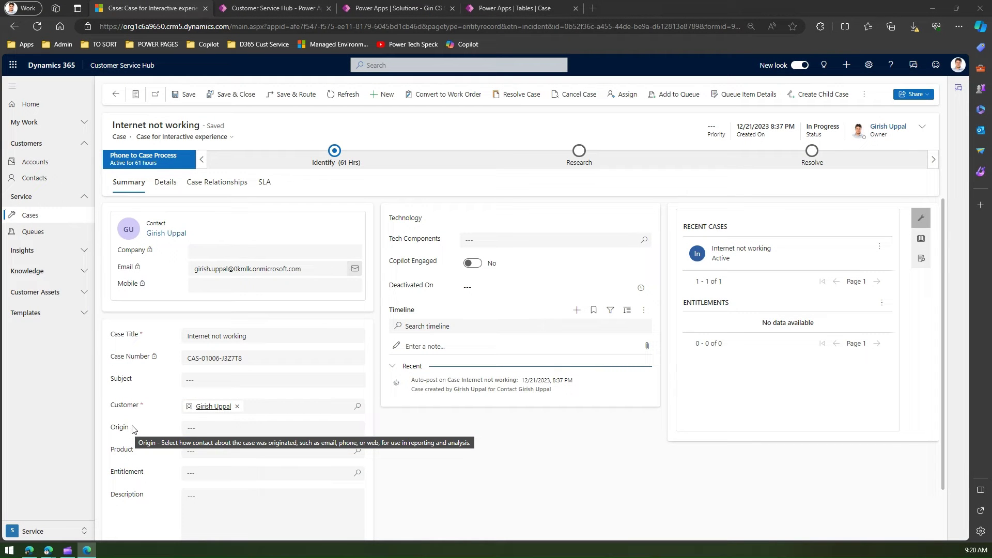
left_click(509, 10)
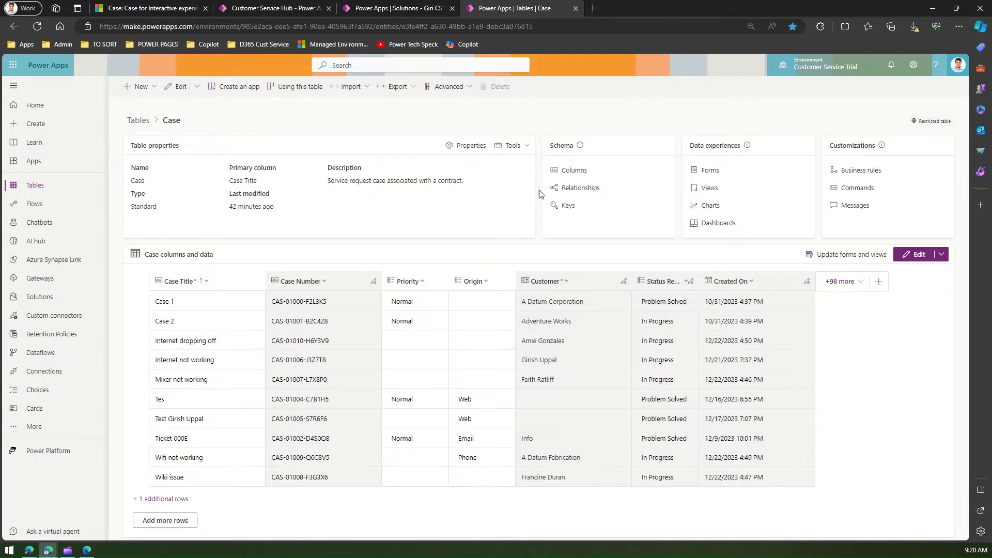
left_click(573, 170)
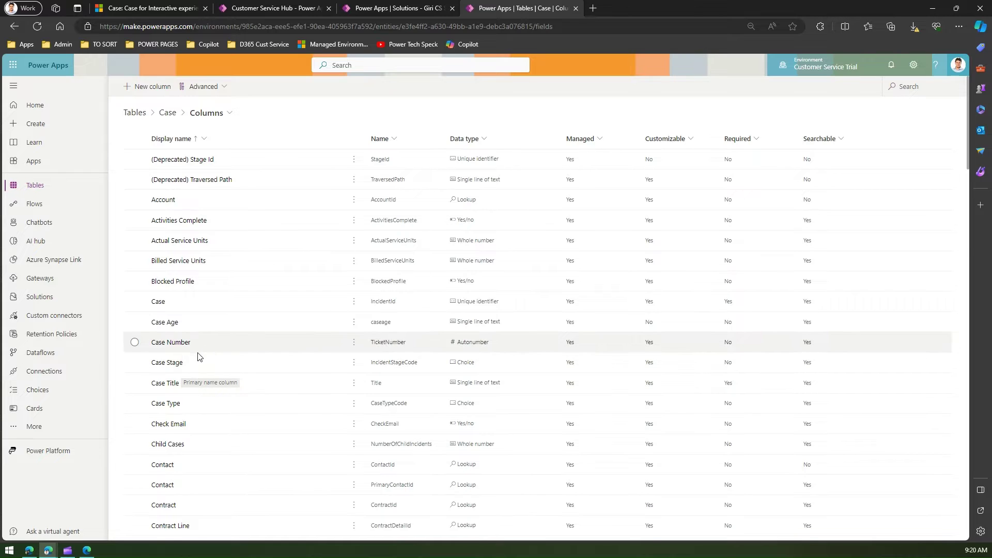
scroll(200, 356, "down", 8)
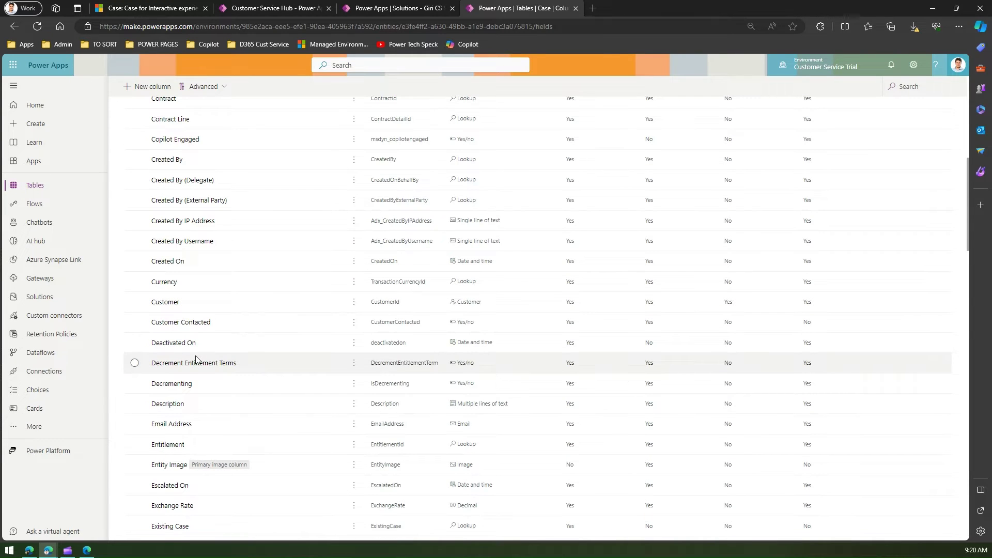
scroll(197, 359, "down", 8)
left_click(902, 87)
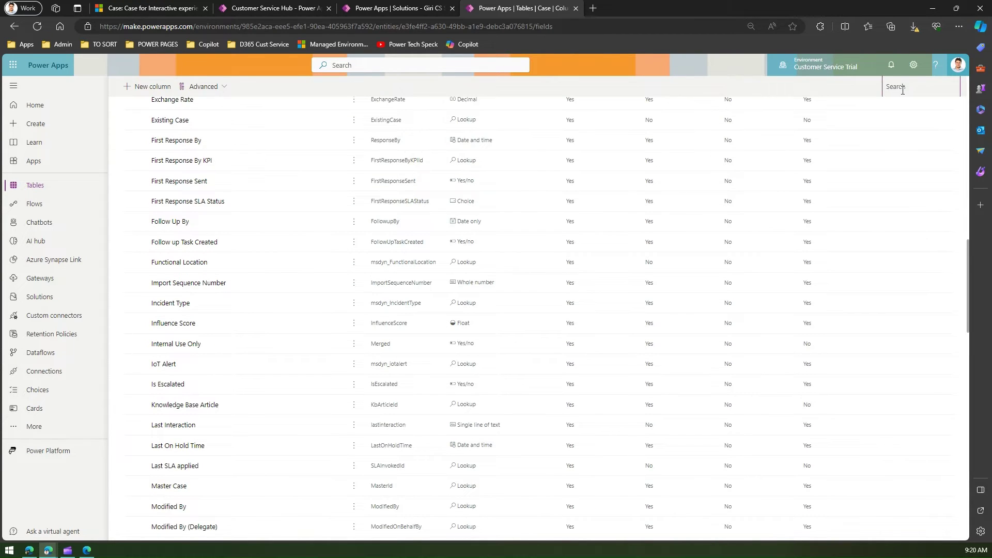
type("origin")
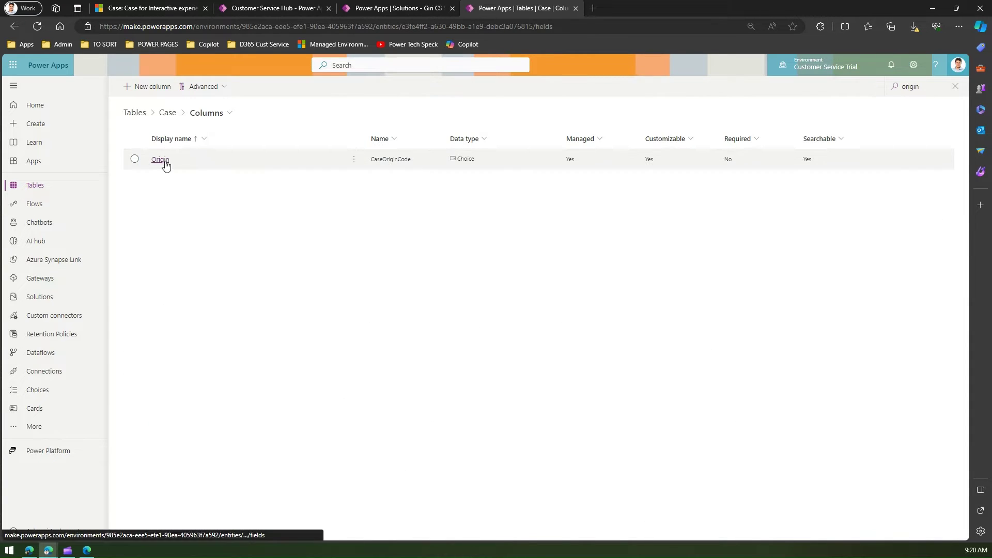
- Examine the Origin column's settings, including its data type and advanced options, and close them without changes
left_click(160, 160)
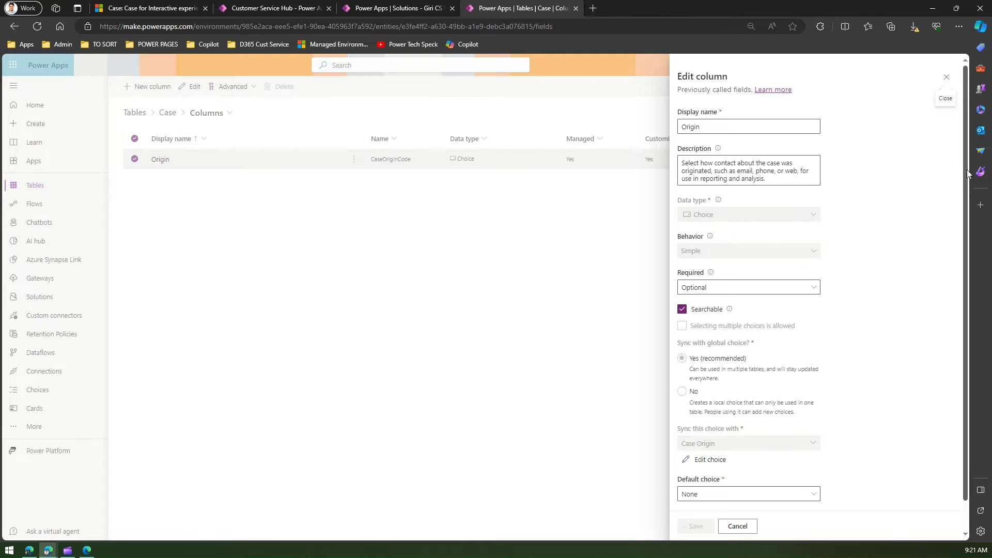
left_click_drag(966, 175, 967, 207)
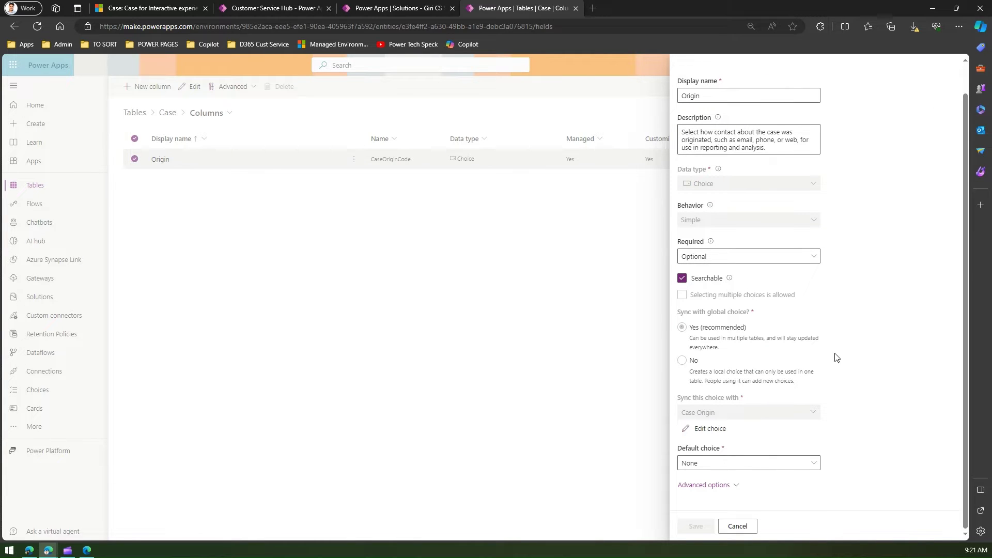
left_click(737, 485)
left_click_drag(966, 362, 965, 334)
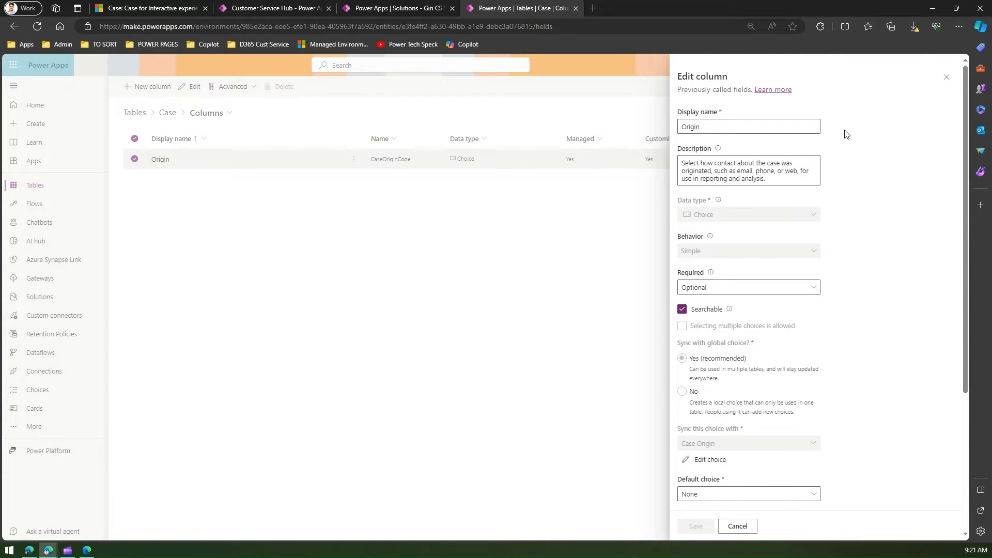
left_click(948, 80)
- Start a new column on the Case table with the display name "Is Audited"
left_click(169, 112)
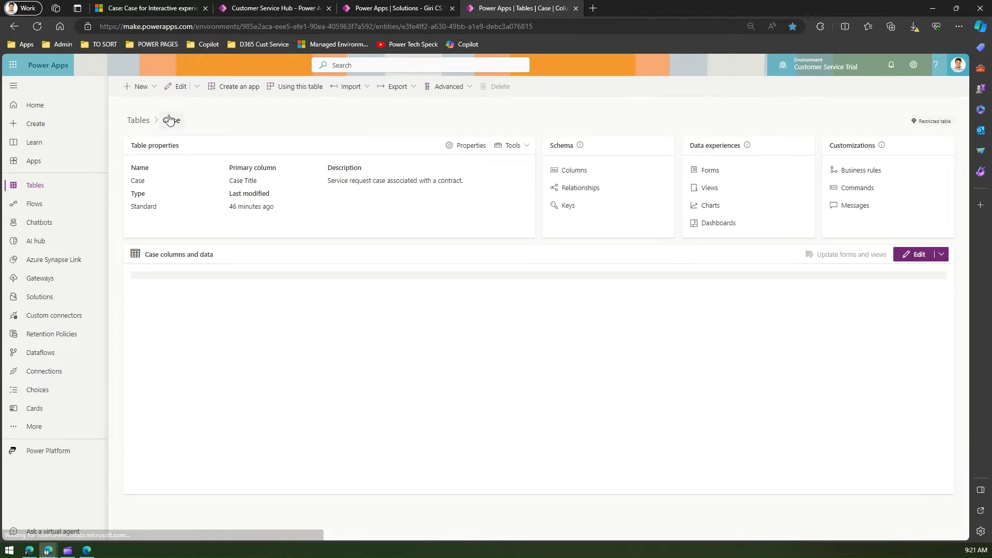
left_click(154, 88)
left_click(155, 89)
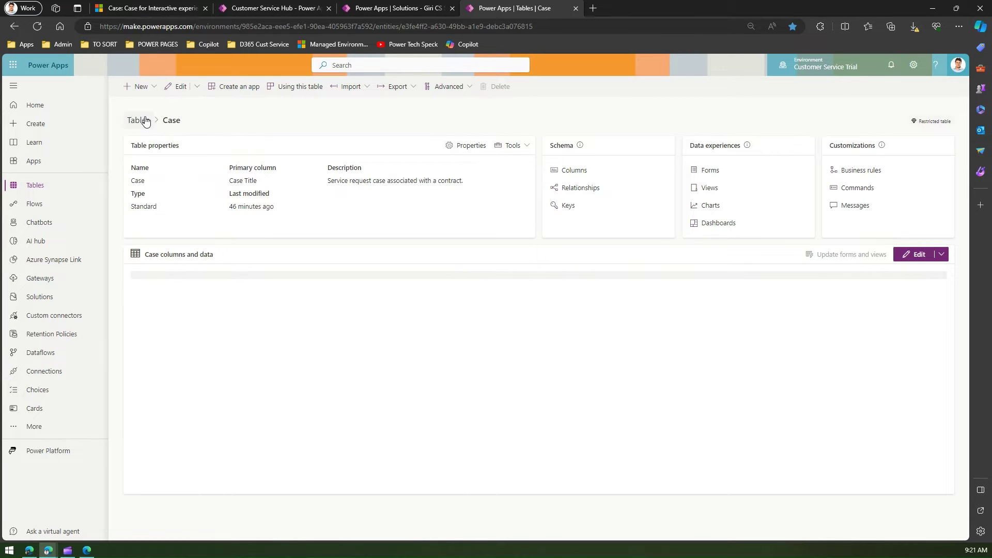
left_click(140, 86)
left_click(145, 87)
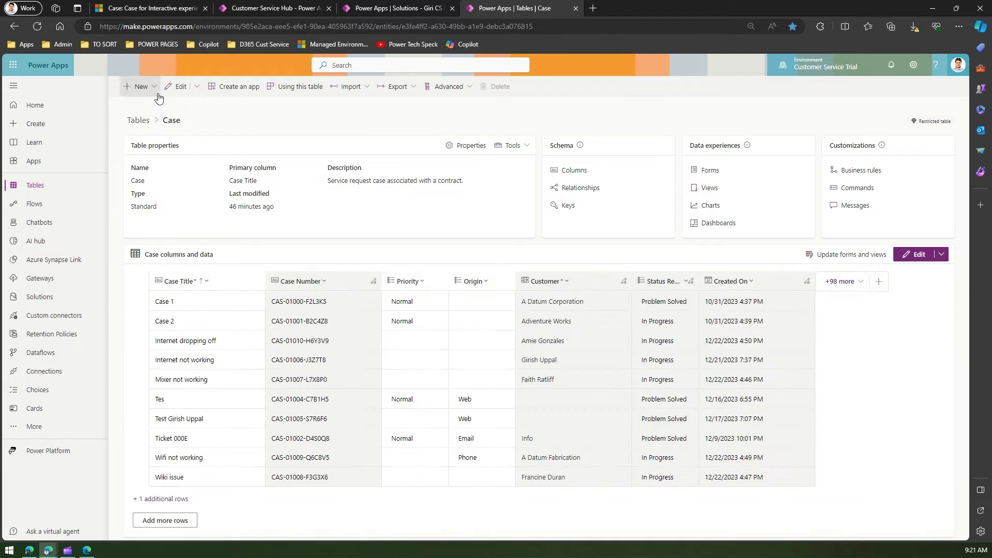
left_click(153, 89)
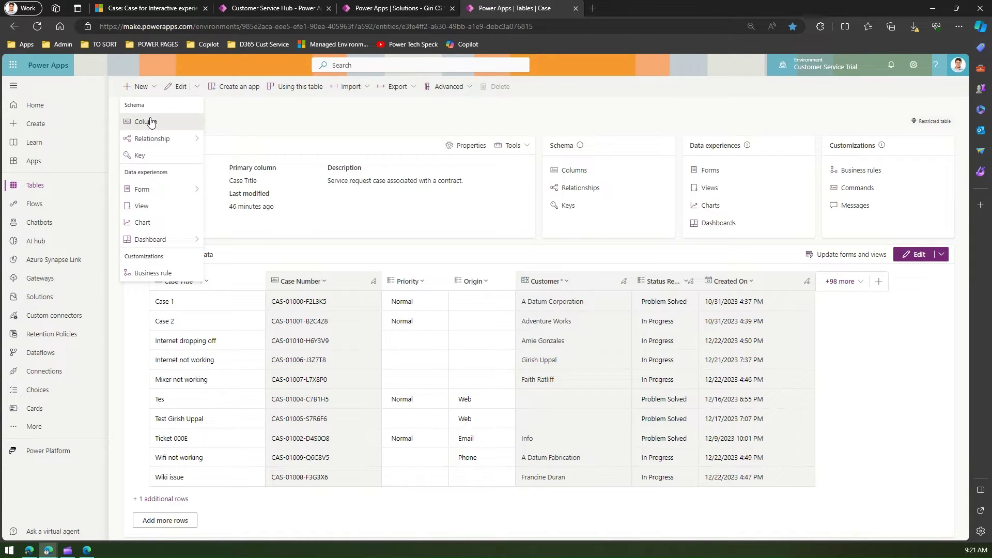
left_click(145, 122)
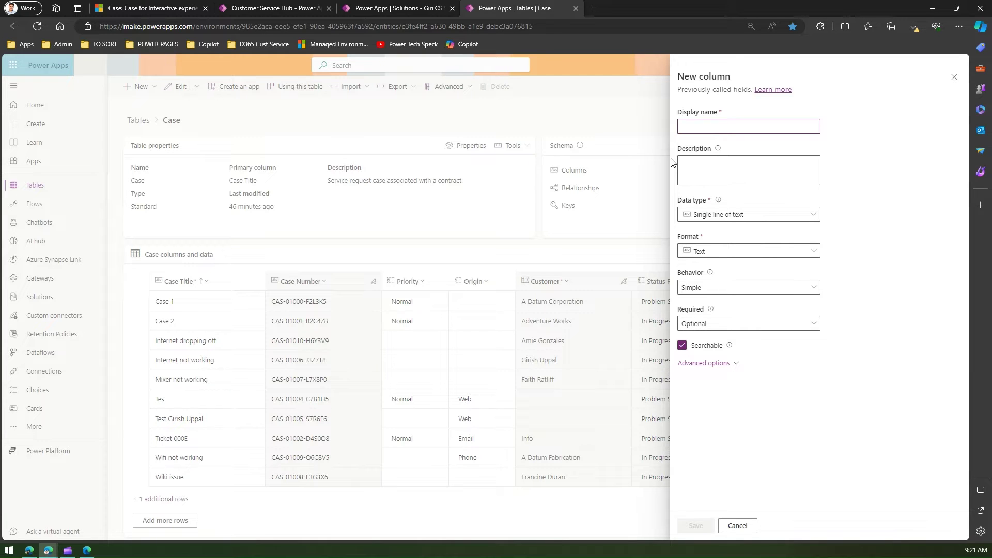
type("Is Audited")
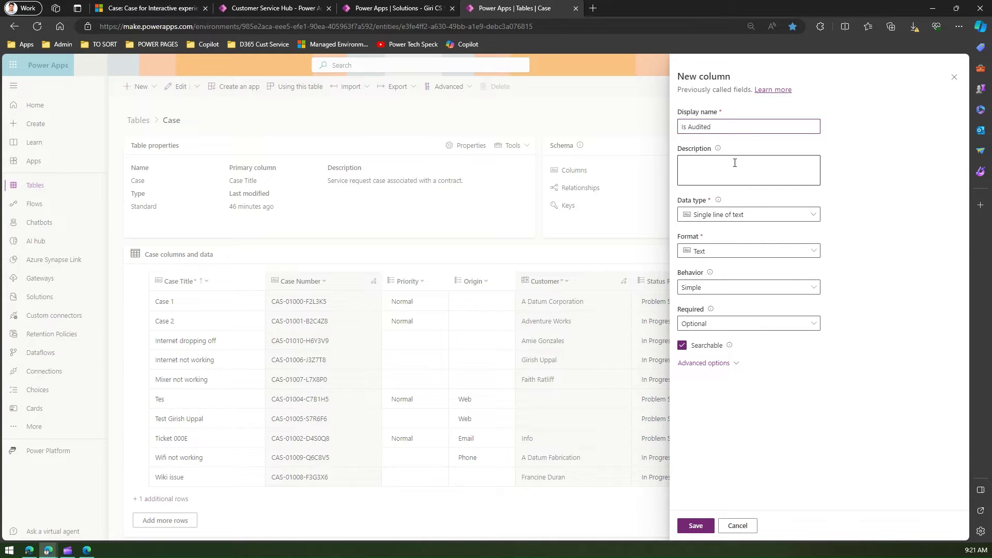
- Set the new column's data type to Yes/no with Simple behavior
left_click(731, 213)
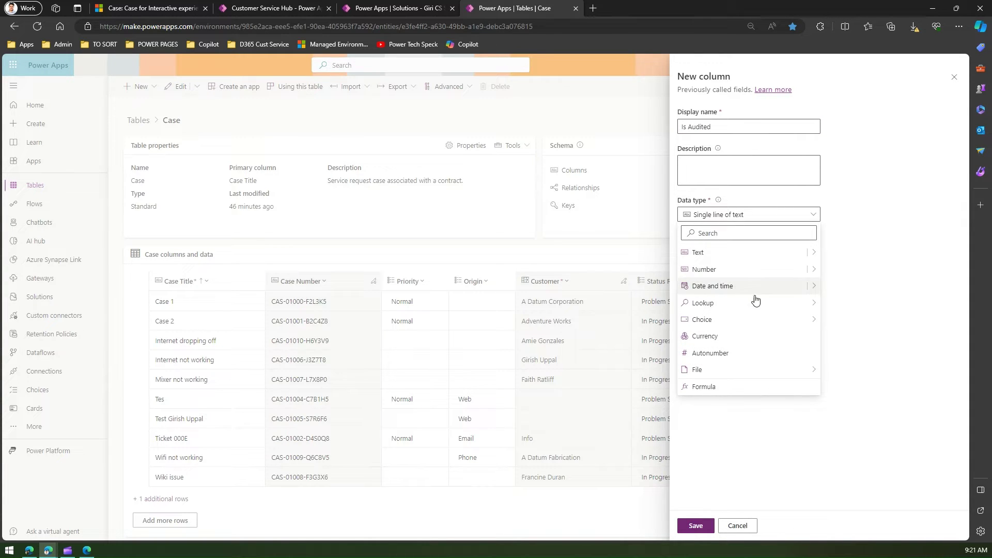
mouse_move(759, 328)
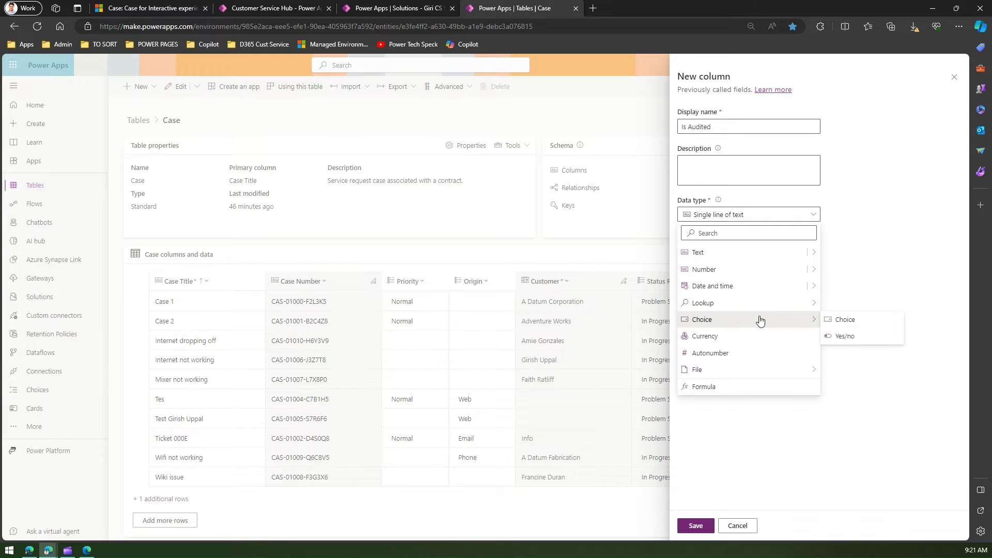
left_click(845, 336)
left_click(726, 253)
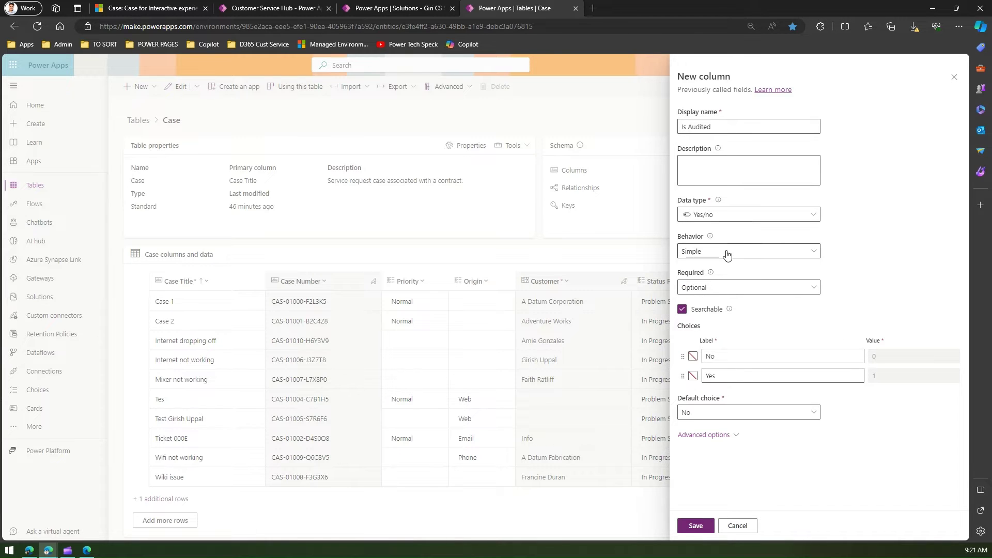
left_click(743, 266)
- Make the Is Audited column Business required and save it
left_click(726, 288)
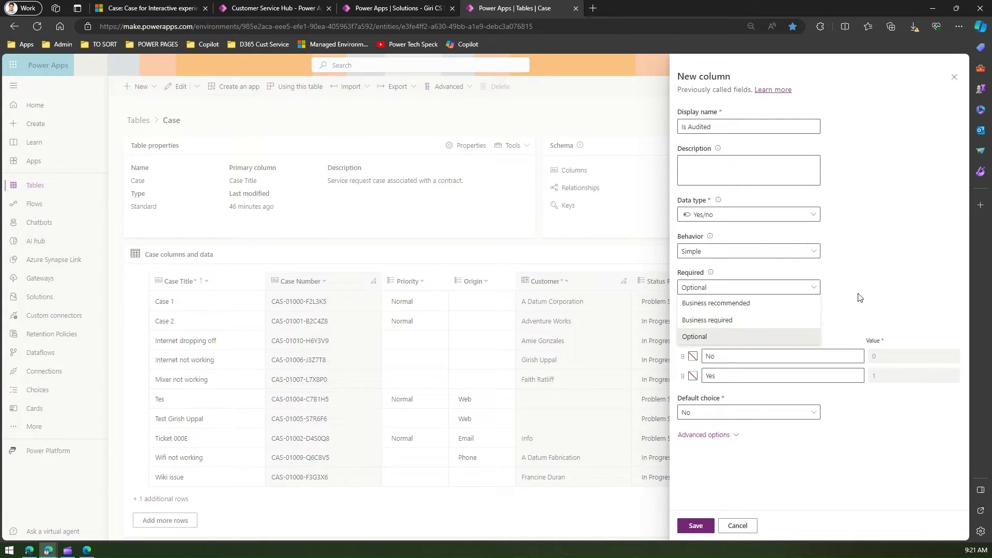
left_click(754, 321)
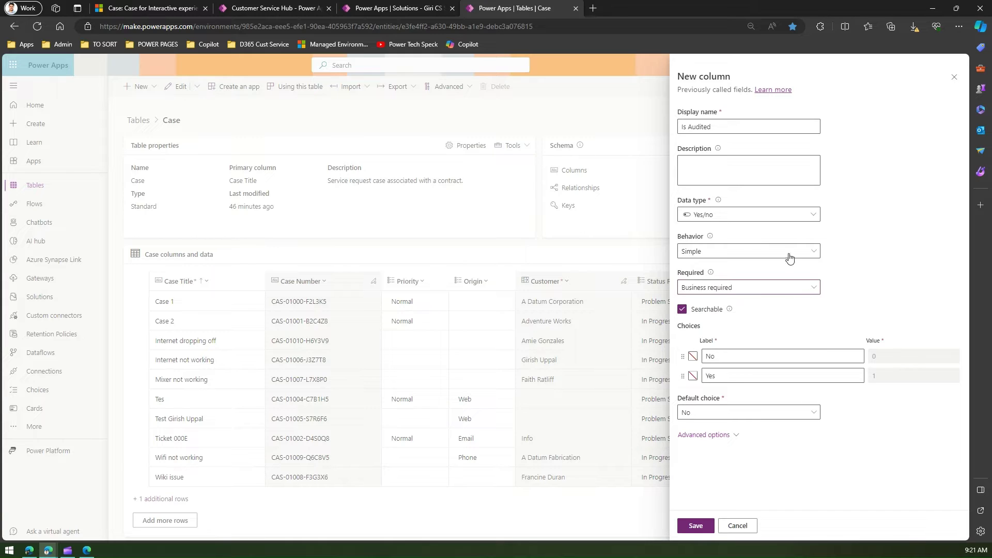
left_click(694, 525)
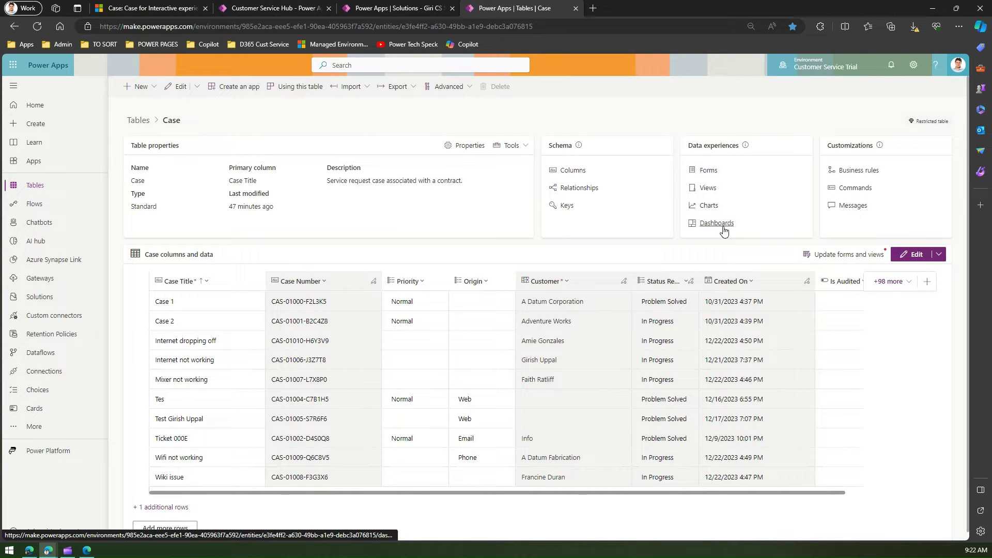
- Open the Case table's "Case for Interactive experience" main form for editing and search its unused table columns for "audit"
left_click(713, 174)
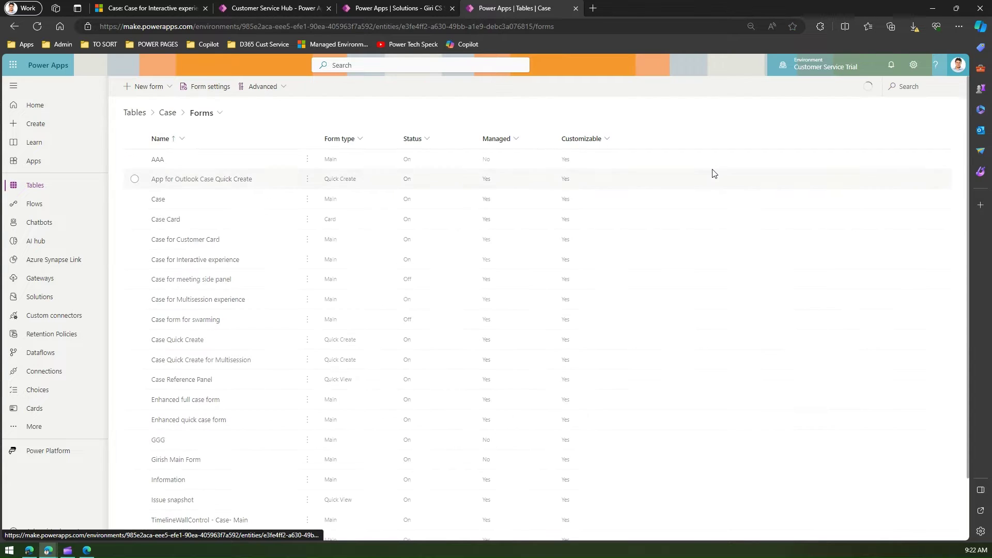
left_click(202, 259)
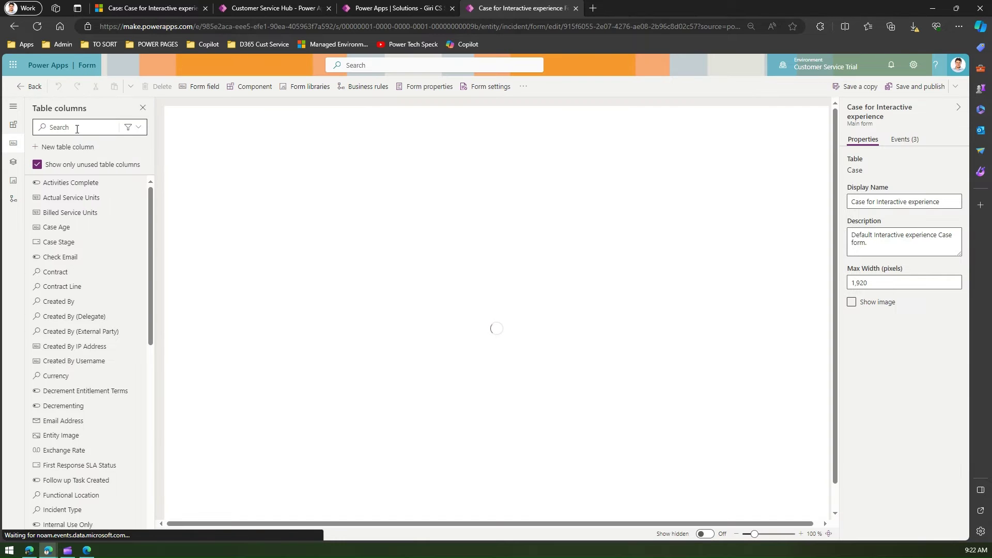
left_click(77, 128)
type("audit")
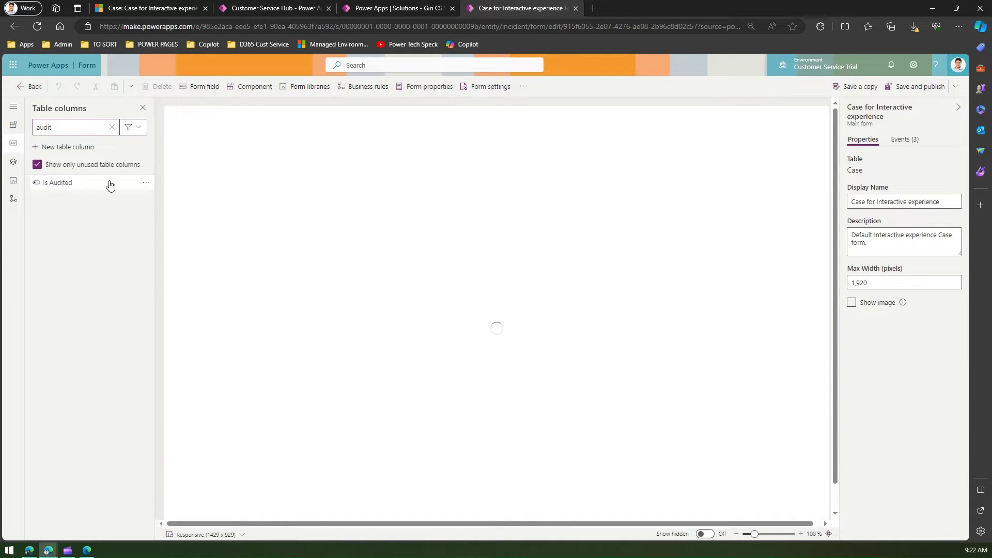
mouse_move(98, 185)
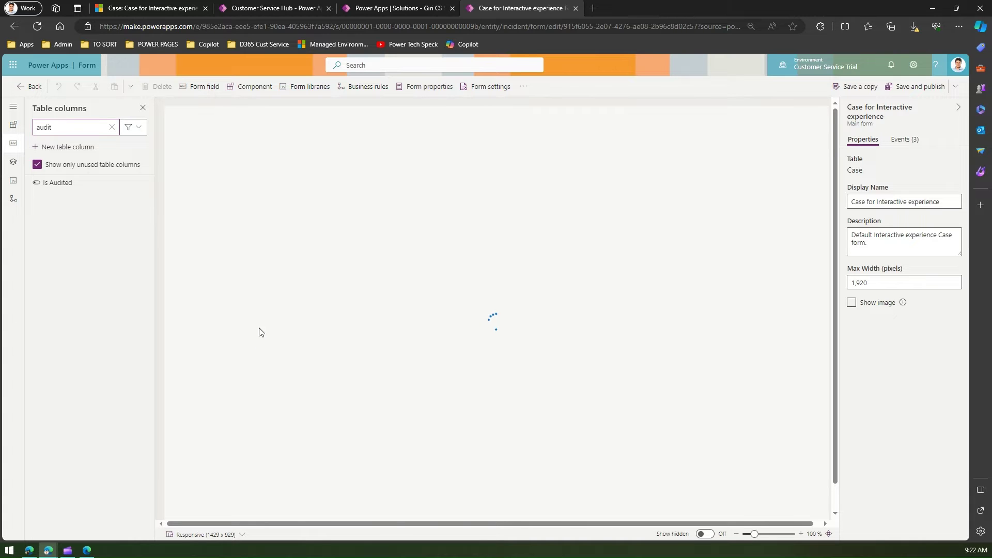
- Open the bookmarked Case table page in a new browser tab
left_click(593, 9)
left_click(264, 45)
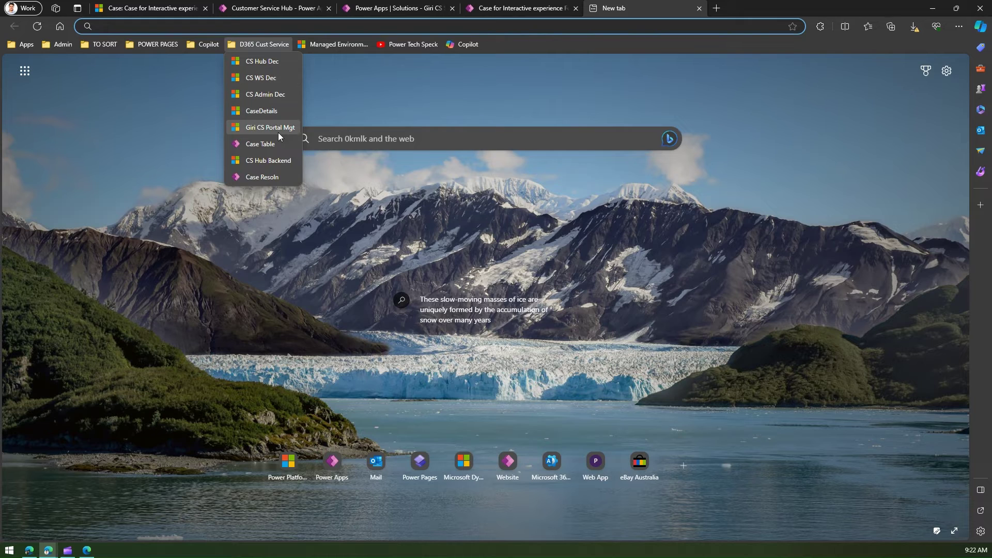
left_click(273, 145)
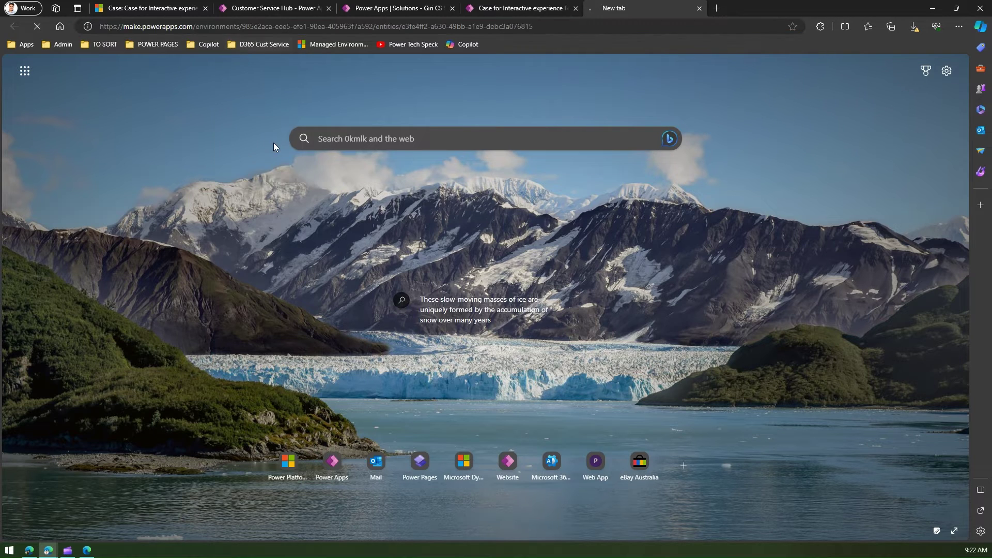
- Add the Is Audited column to the Case form, between Copilot Engaged and Deactivated On
left_click(553, 6)
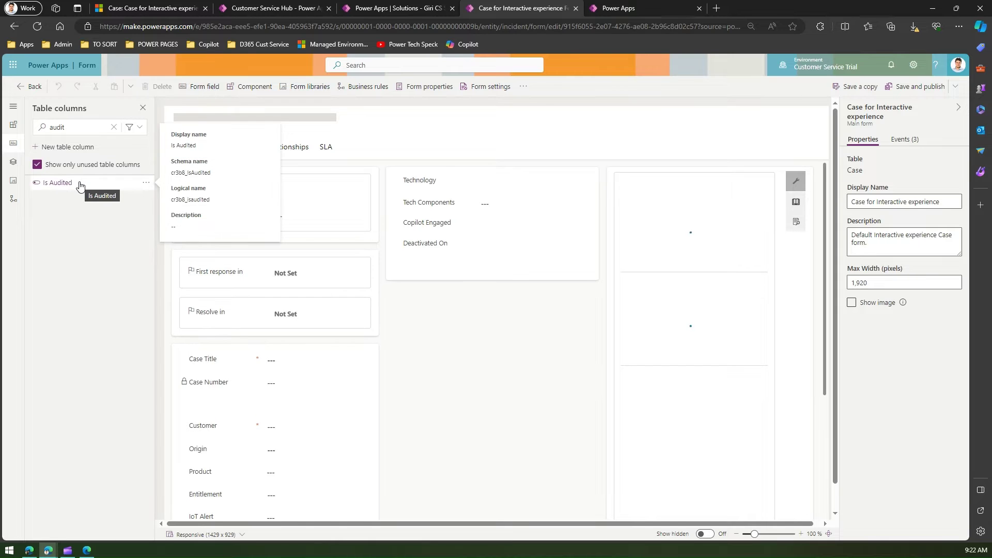
left_click_drag(80, 185, 435, 228)
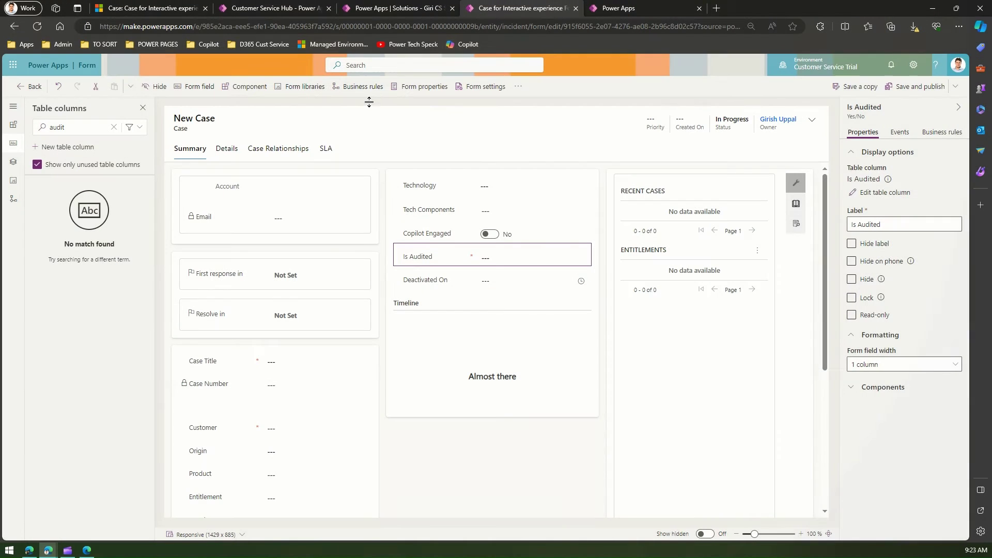
left_click(369, 102)
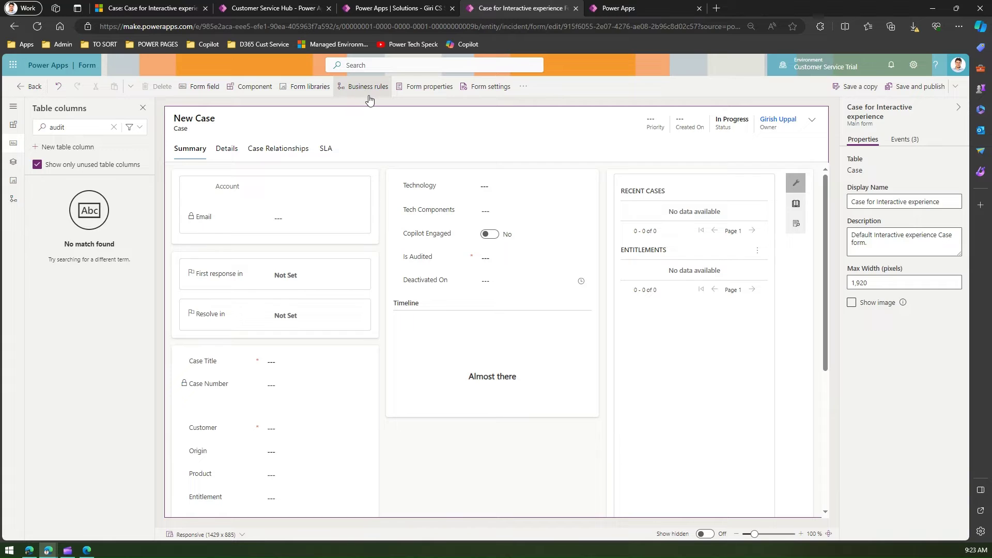
- Check the Case table's customization options and examine the other component types that can be created in the solution
left_click(643, 7)
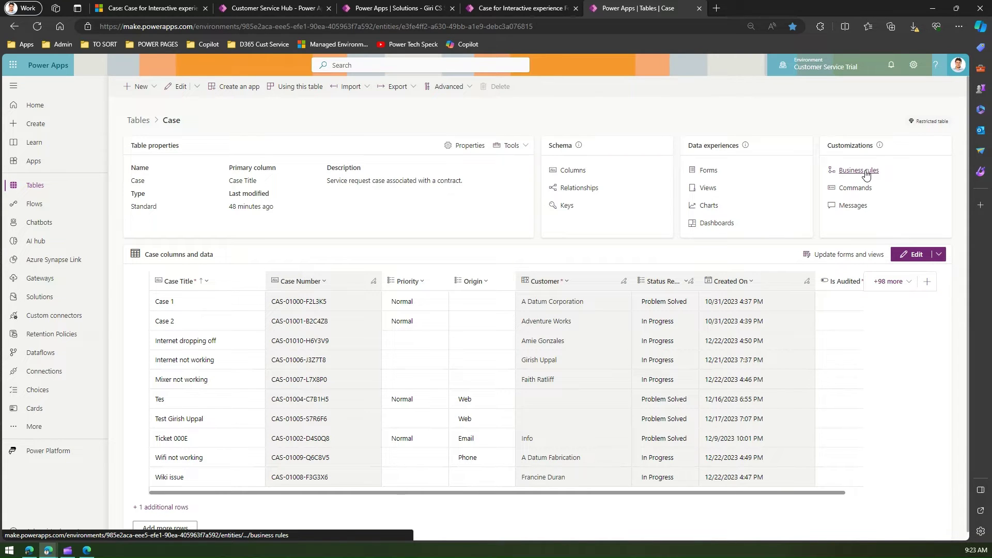
left_click(391, 7)
left_click(251, 89)
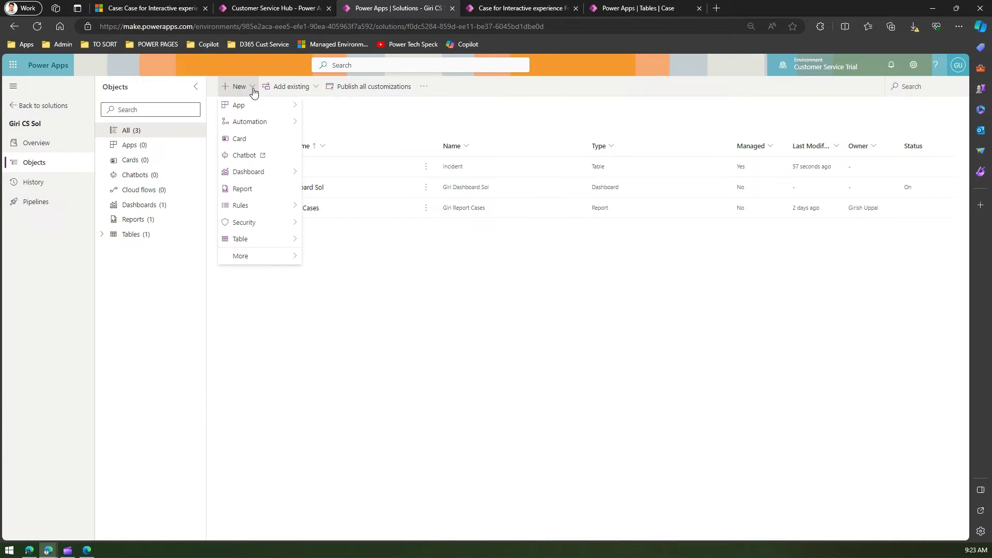
mouse_move(269, 256)
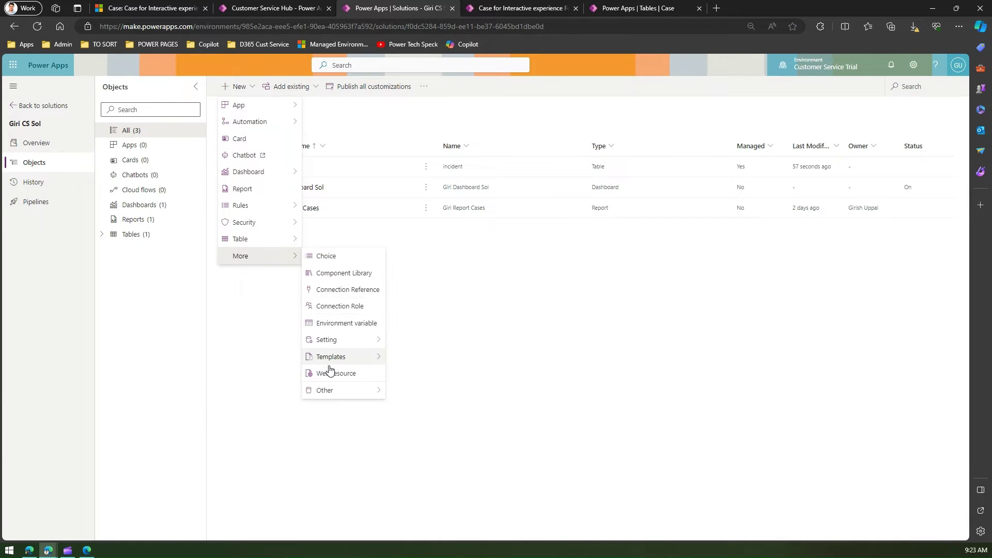
mouse_move(339, 391)
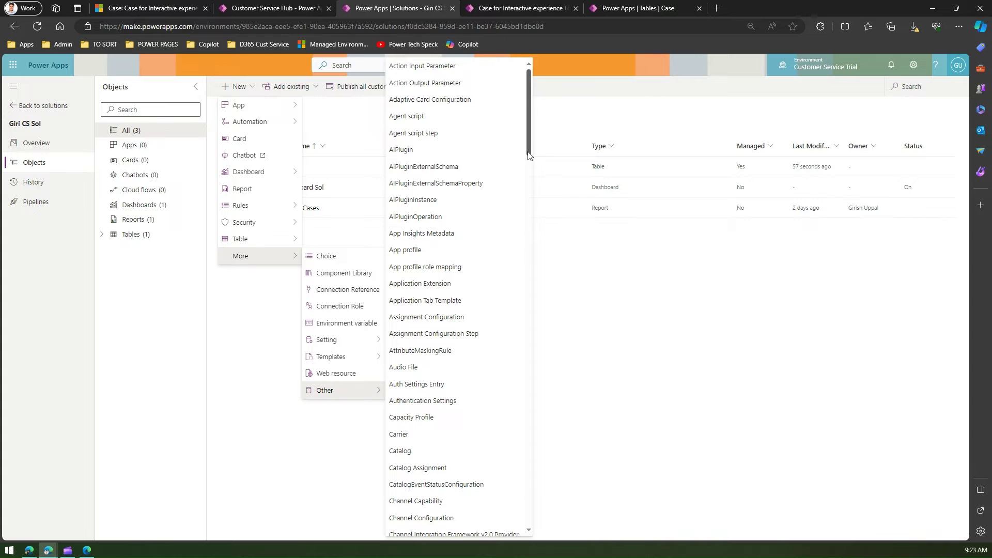
scroll(529, 162, "down", 1)
mouse_move(530, 162)
left_mouse_down()
mouse_move(530, 207)
mouse_move(536, 154)
left_mouse_up()
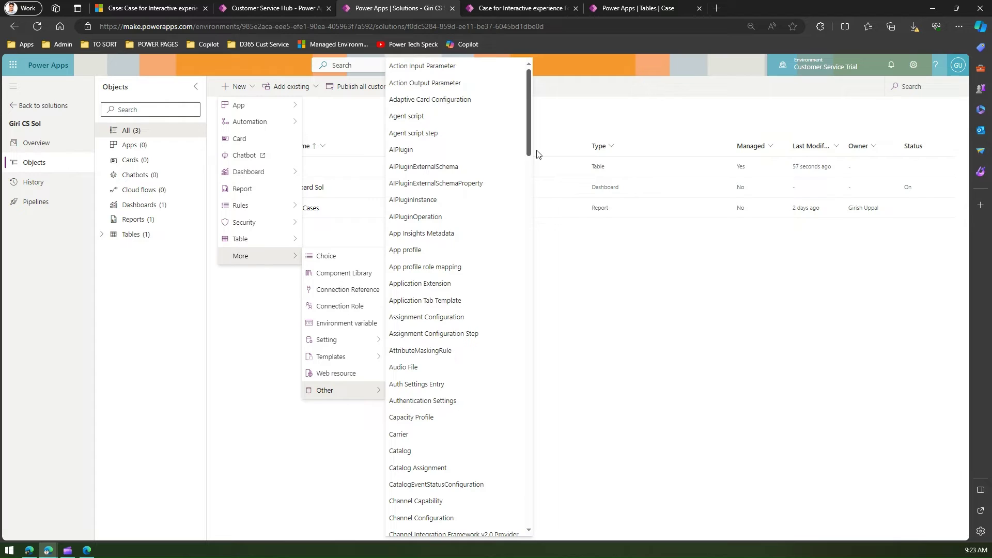
left_click(592, 352)
- Look through the Power Apps settings from the Case table page and close them
left_click(638, 6)
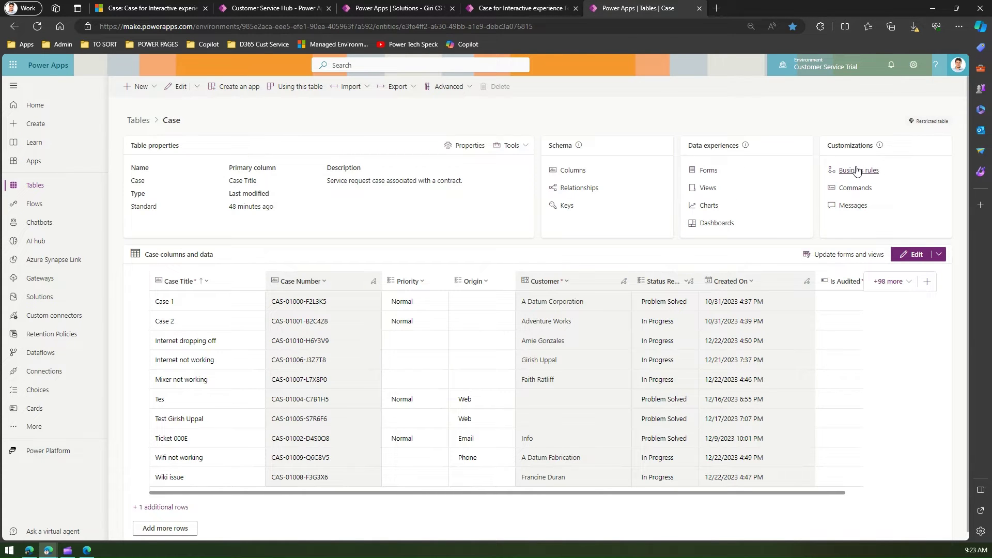
left_click(914, 68)
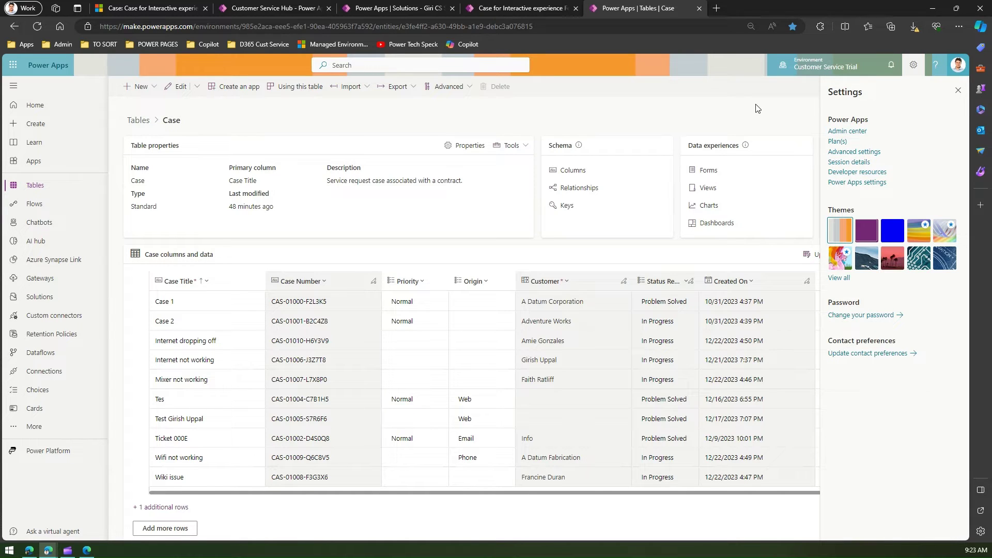
left_click(957, 90)
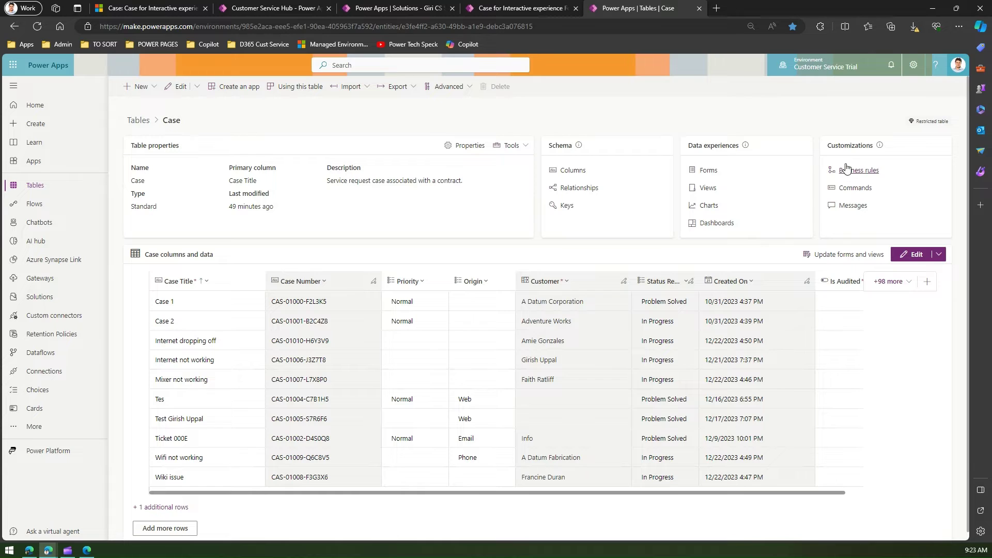
left_click(418, 10)
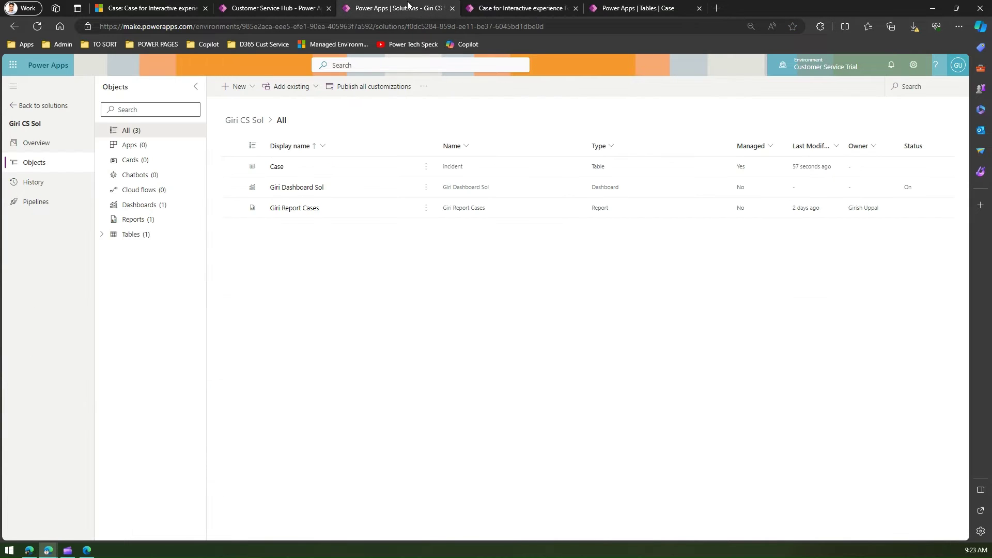
- Create a new business rule from the Case for Interactive experience form and dismiss the form editor's business rule notice
left_click(255, 8)
left_click(516, 8)
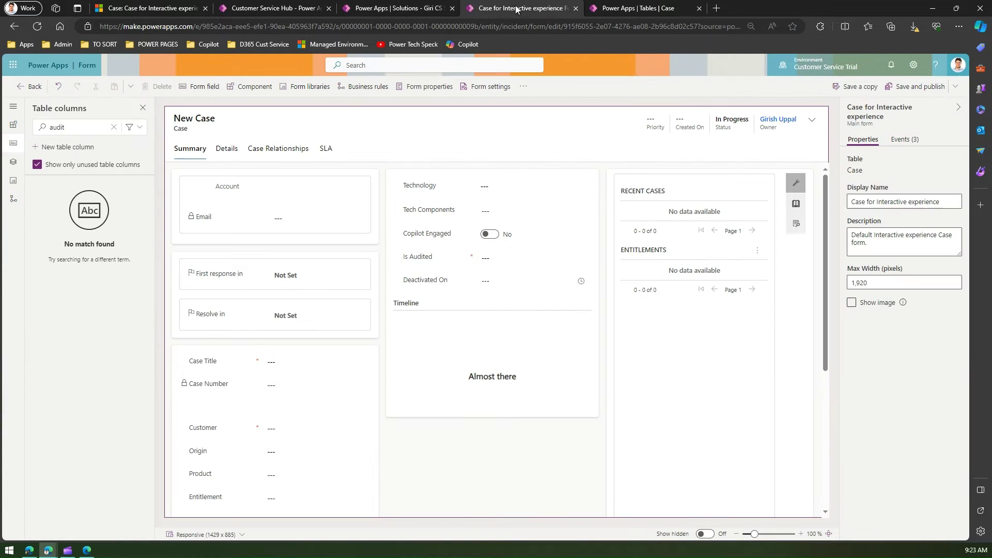
left_click(362, 88)
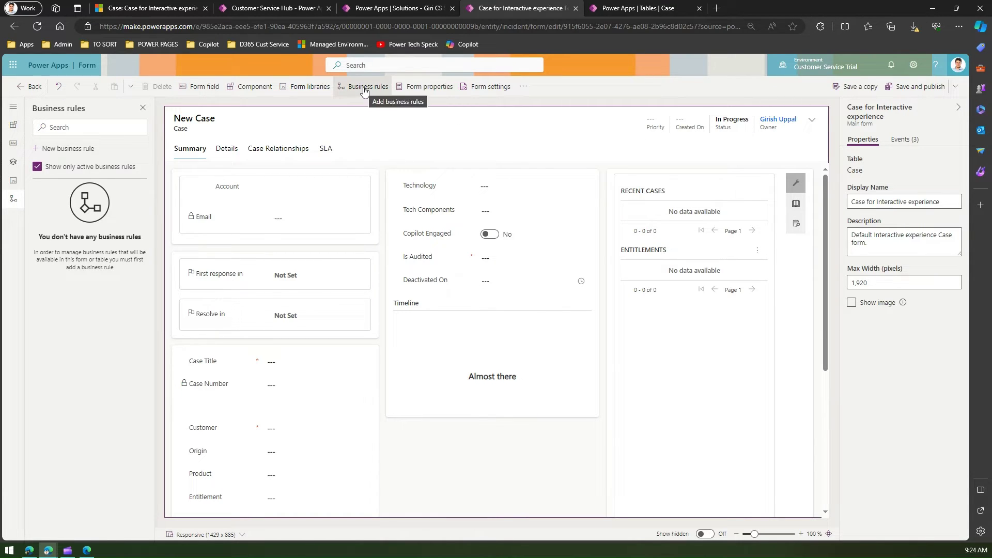
left_click(73, 151)
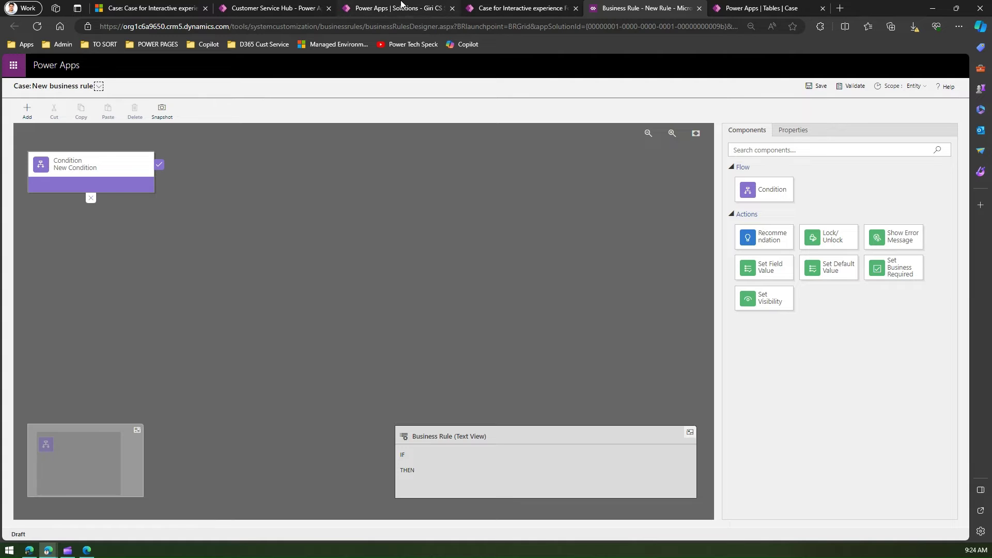
left_click(499, 7)
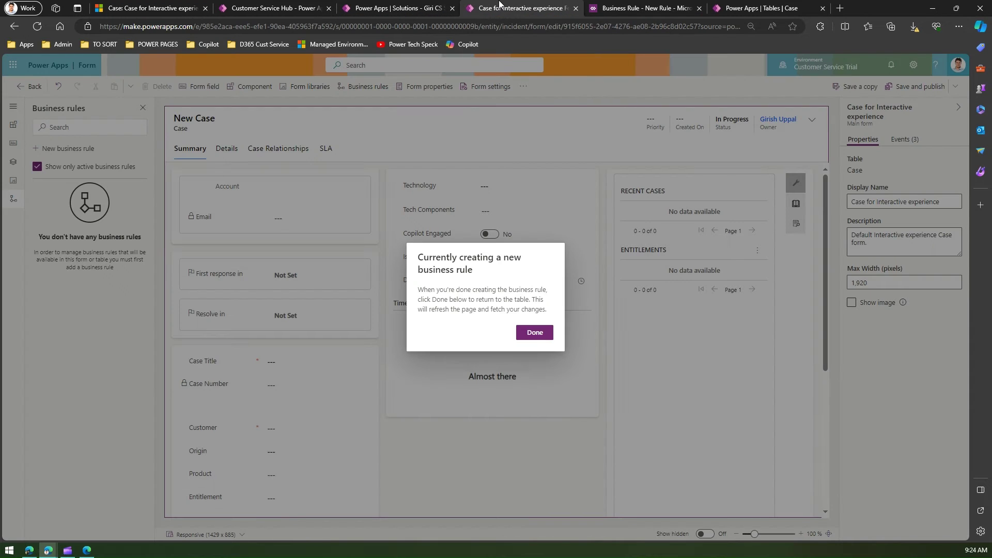
left_click(542, 335)
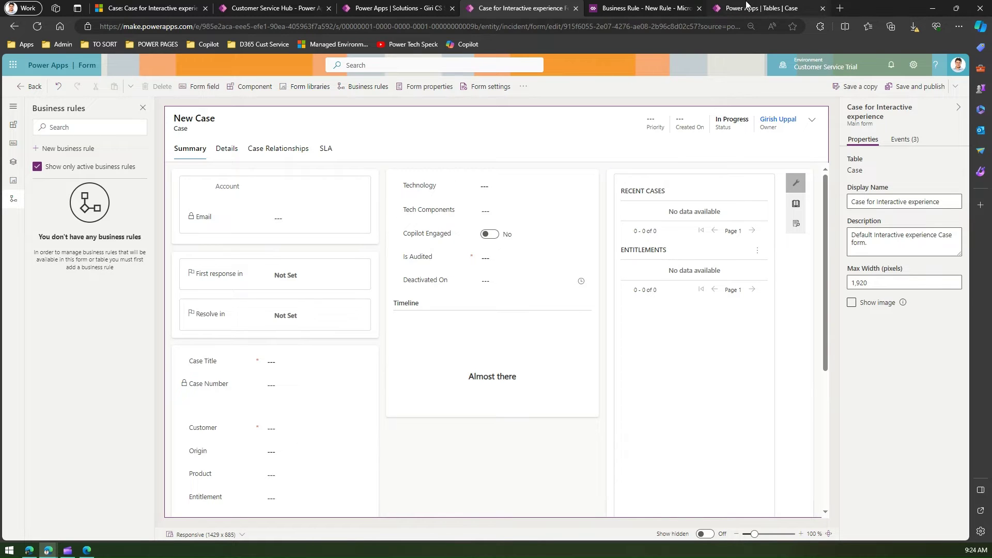
- Set the new business rule's condition to Case Title Contains data and apply it
left_click(650, 8)
left_click(116, 177)
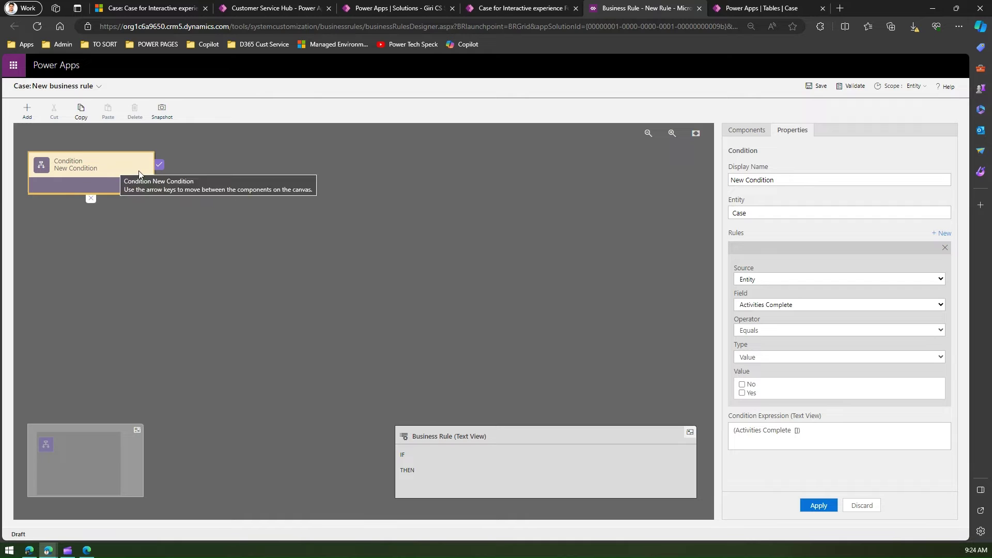
left_click(765, 305)
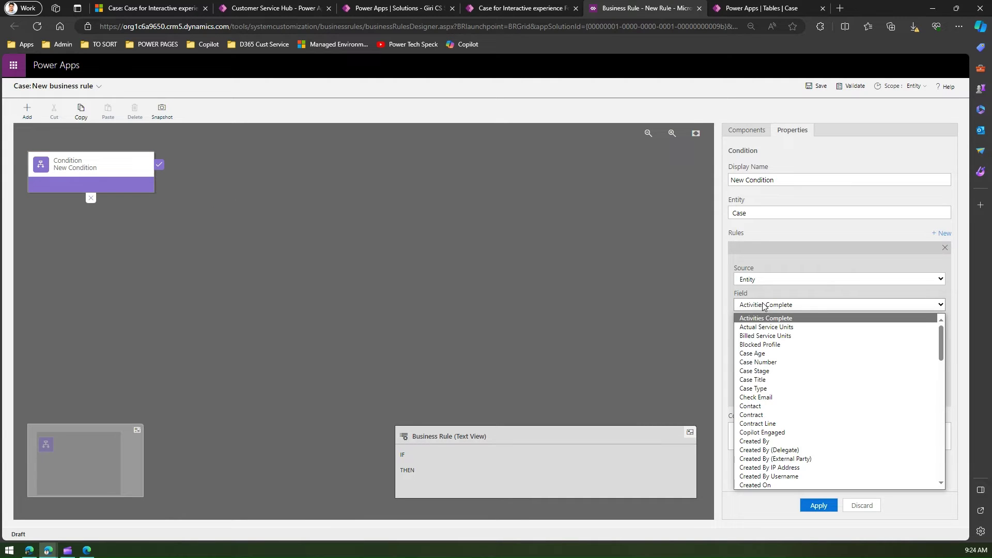
left_click(768, 379)
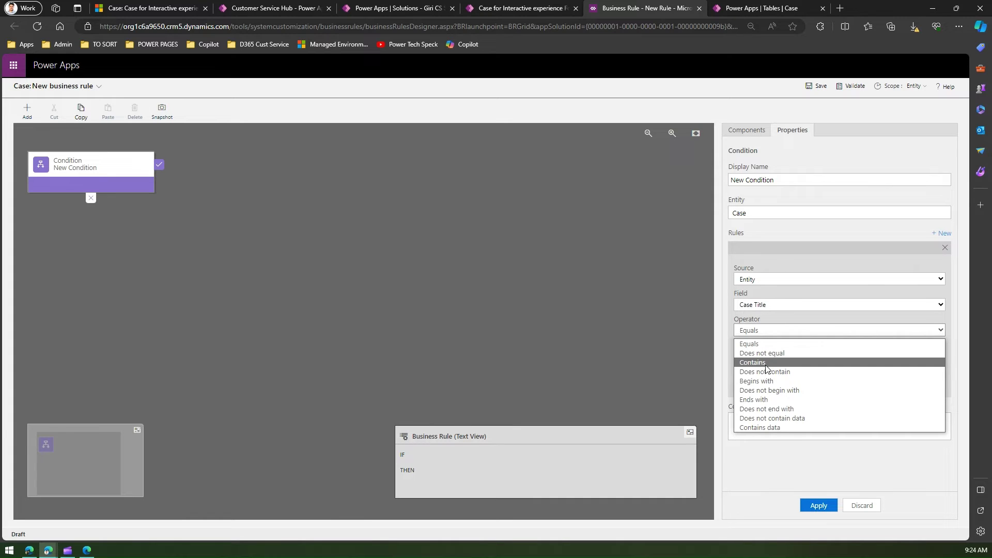
left_click(773, 428)
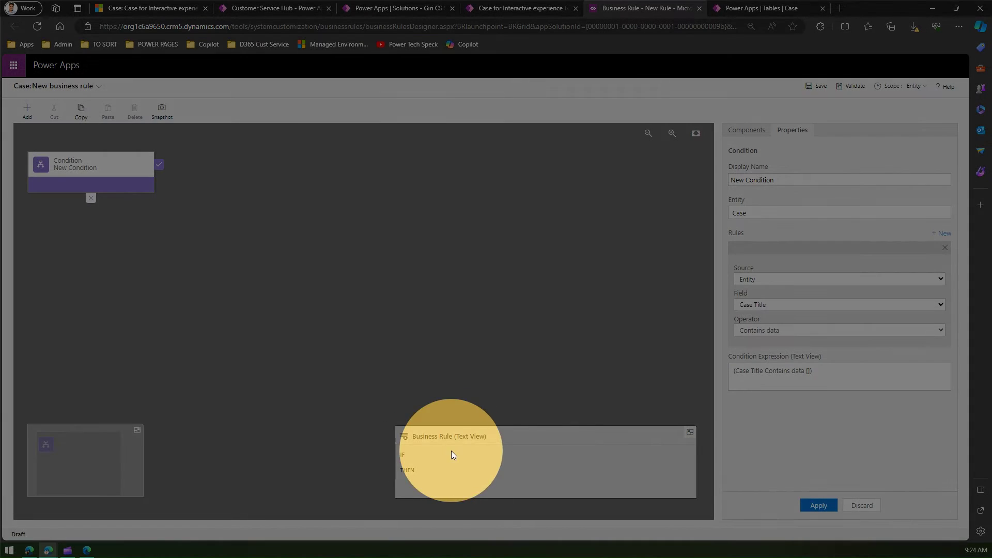
left_click(818, 505)
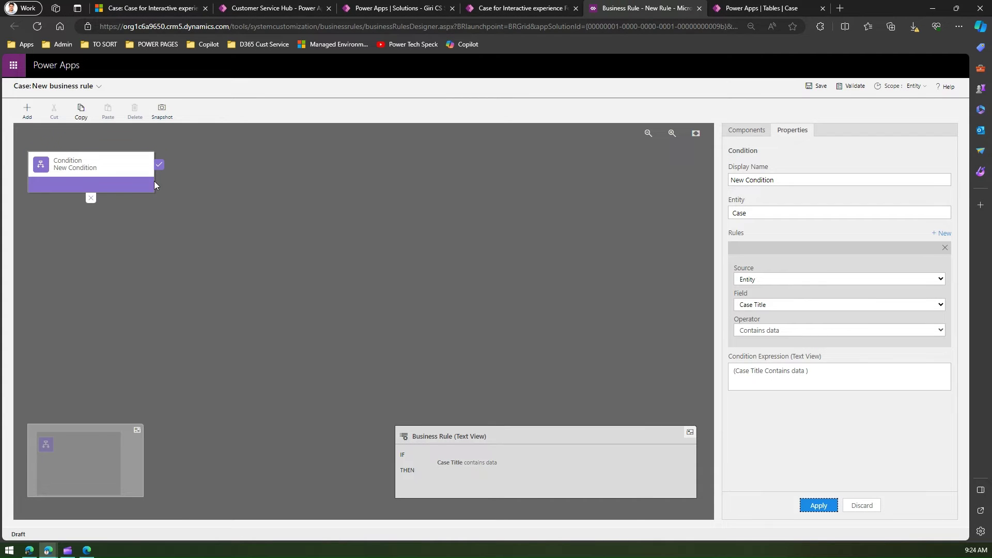
- Add a Set Business Required action to the true branch of the condition
left_click(28, 111)
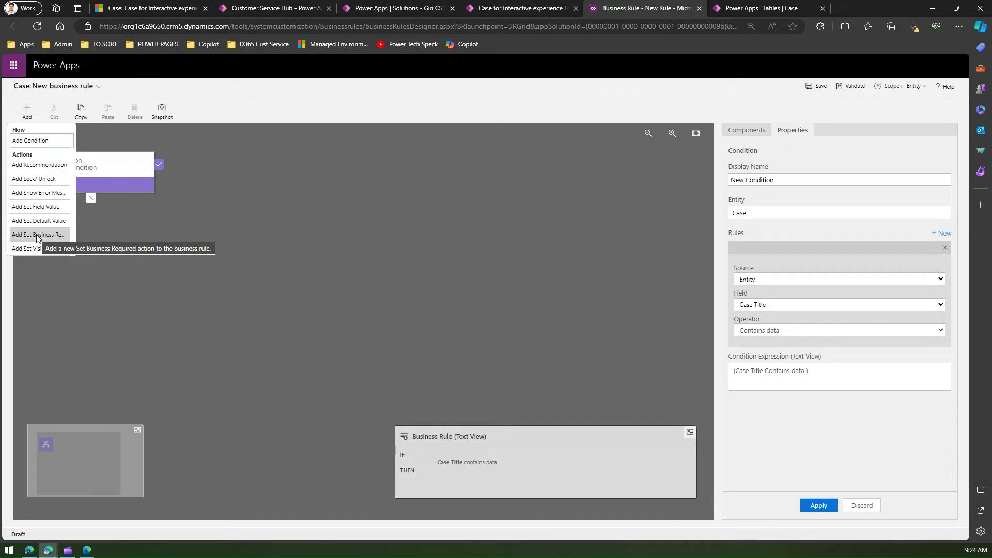
left_click(37, 234)
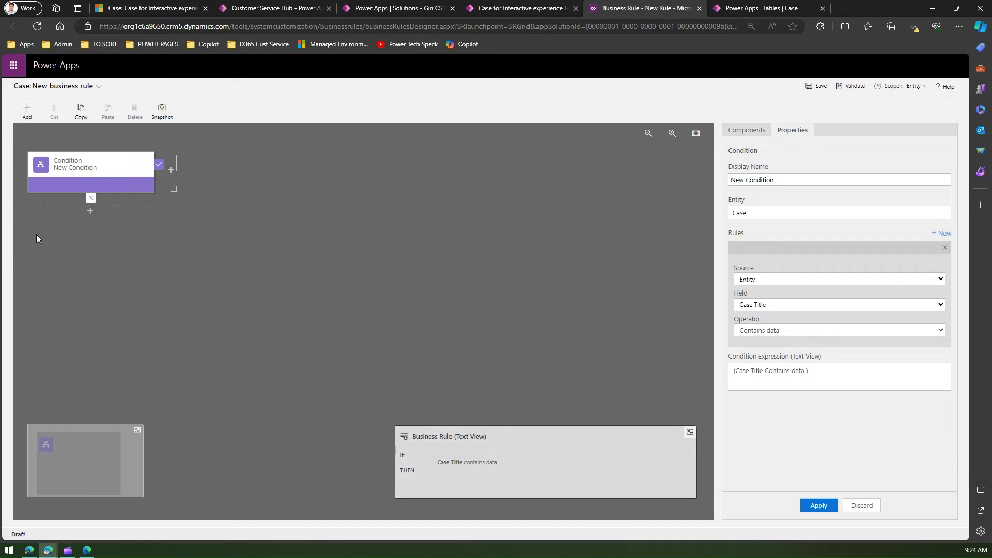
left_click(173, 172)
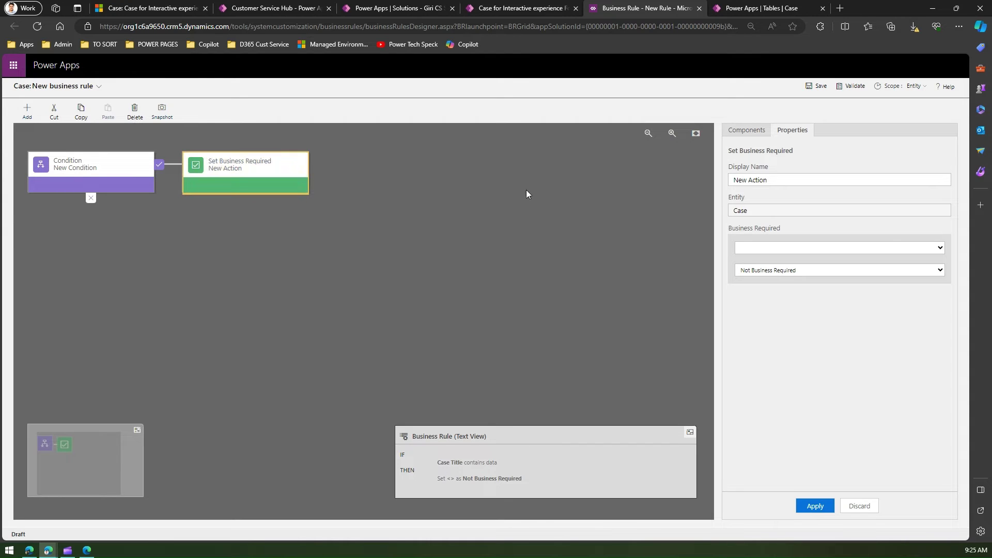
- Configure the Set Business Required action to make the Origin field Business Required and apply it
left_click(940, 248)
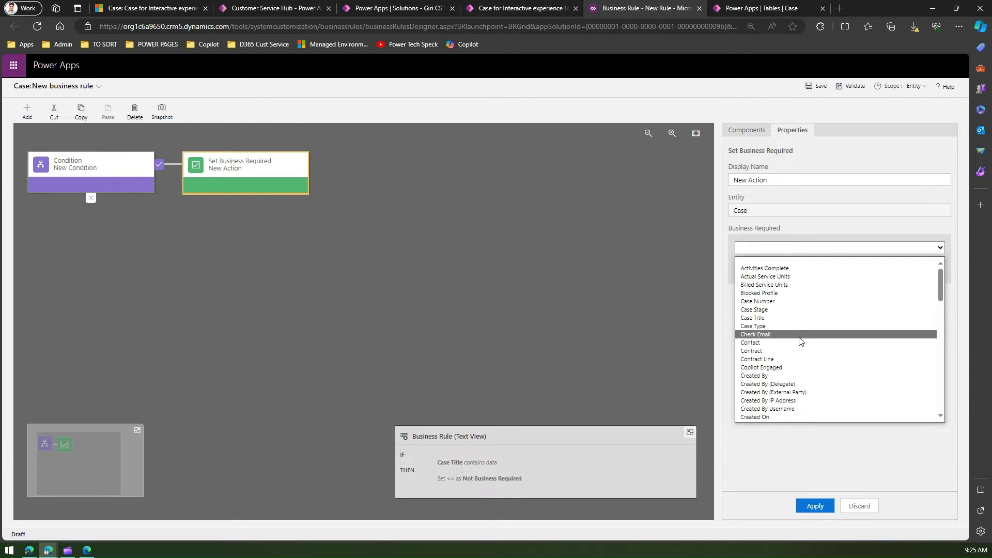
scroll(796, 338, "down", 10)
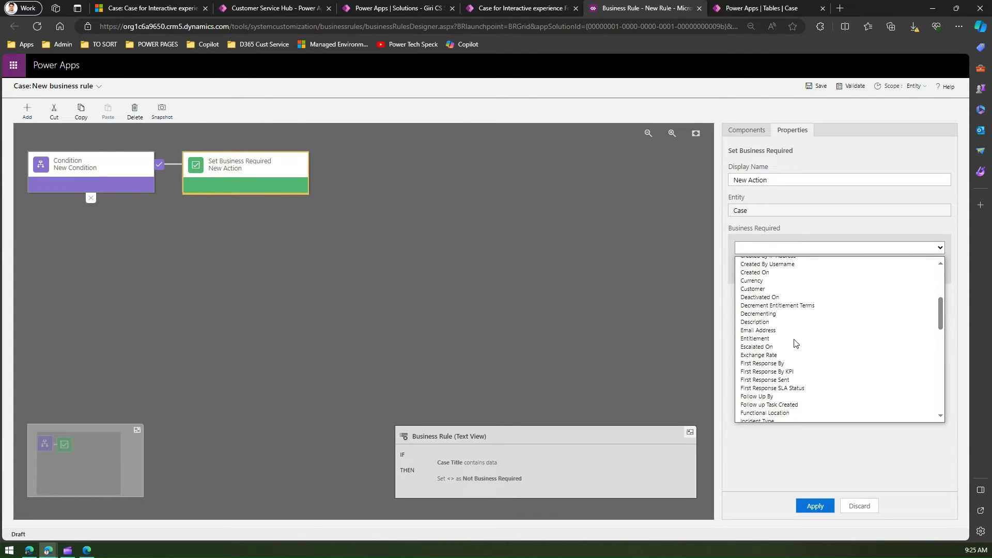
scroll(796, 345, "up", 10)
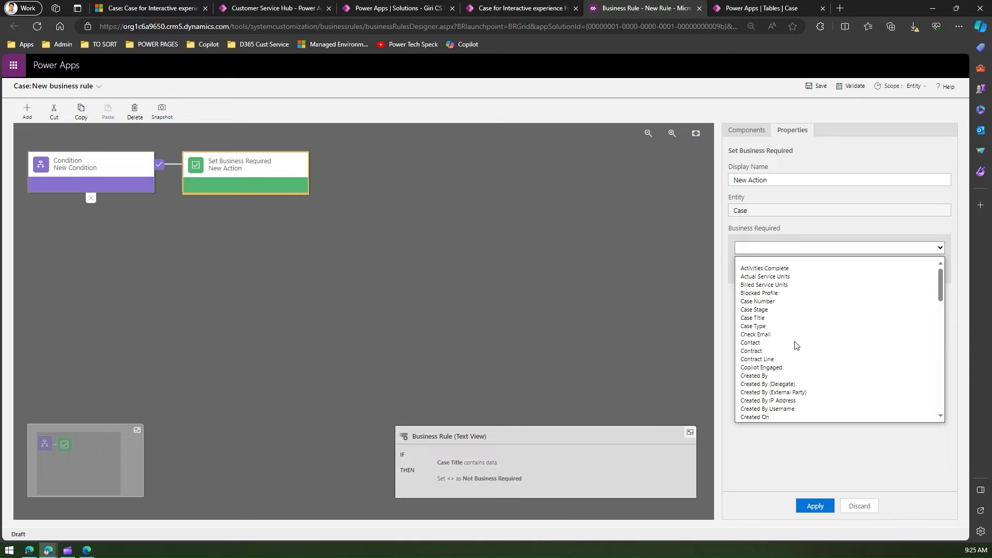
scroll(795, 345, "down", 10)
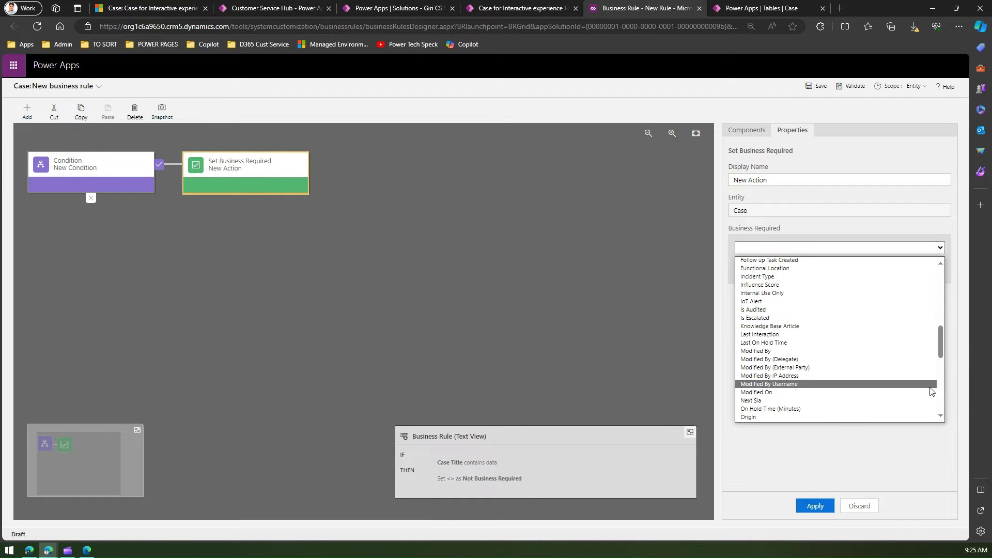
scroll(852, 378, "down", 1)
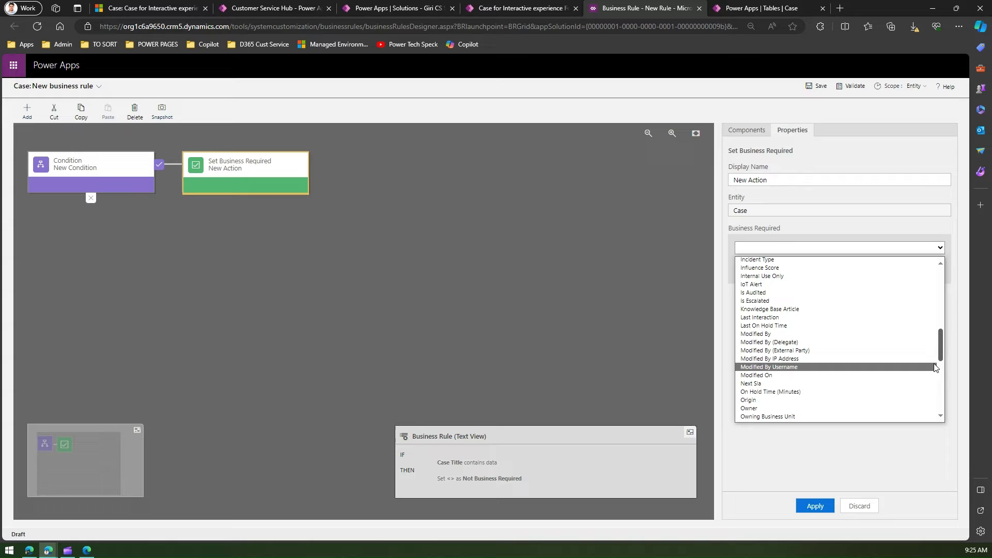
left_click(779, 401)
left_click(779, 274)
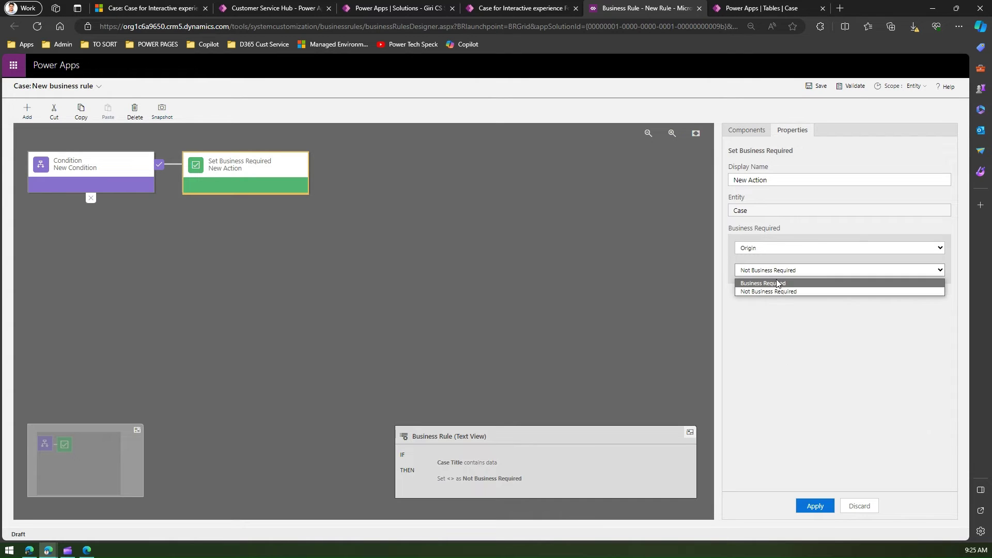
left_click(779, 283)
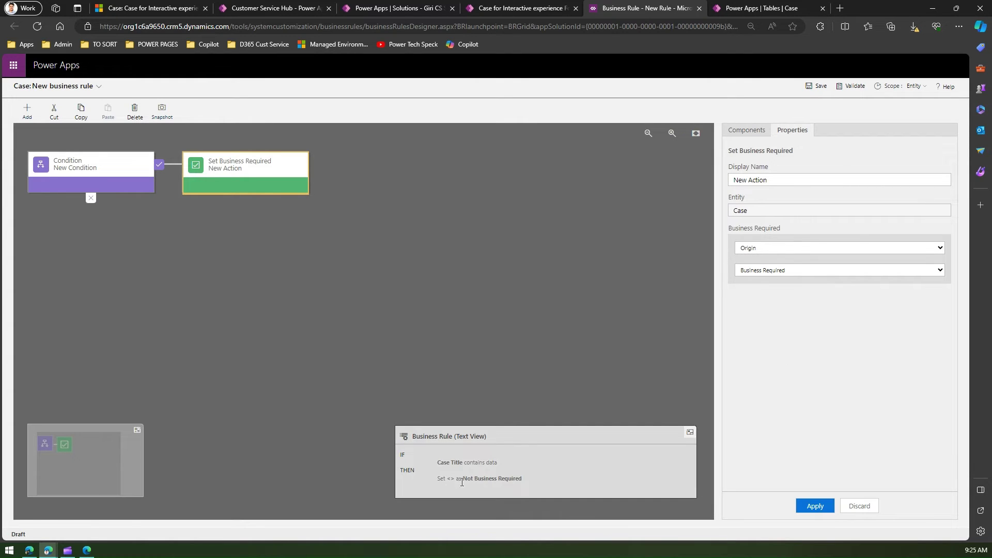
left_click(808, 508)
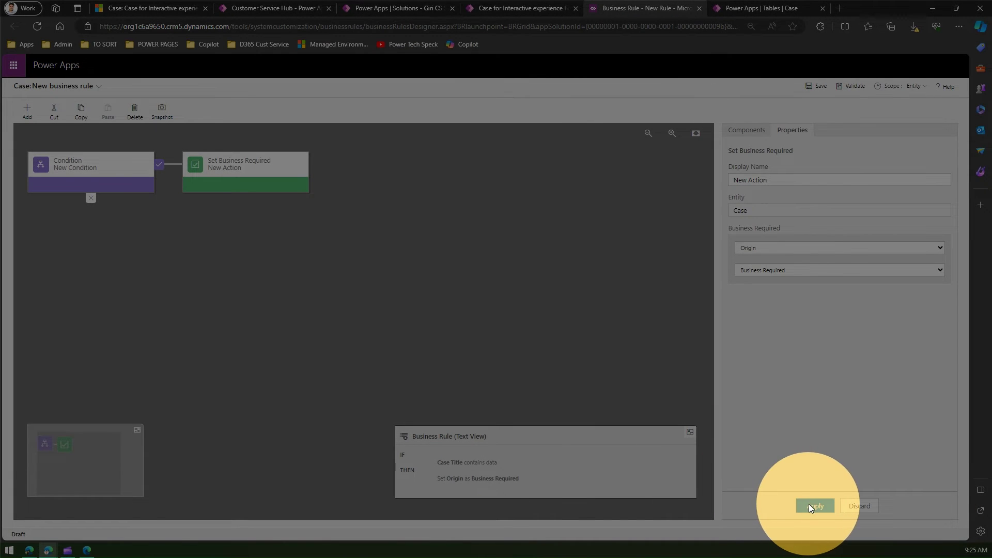
left_click(810, 507)
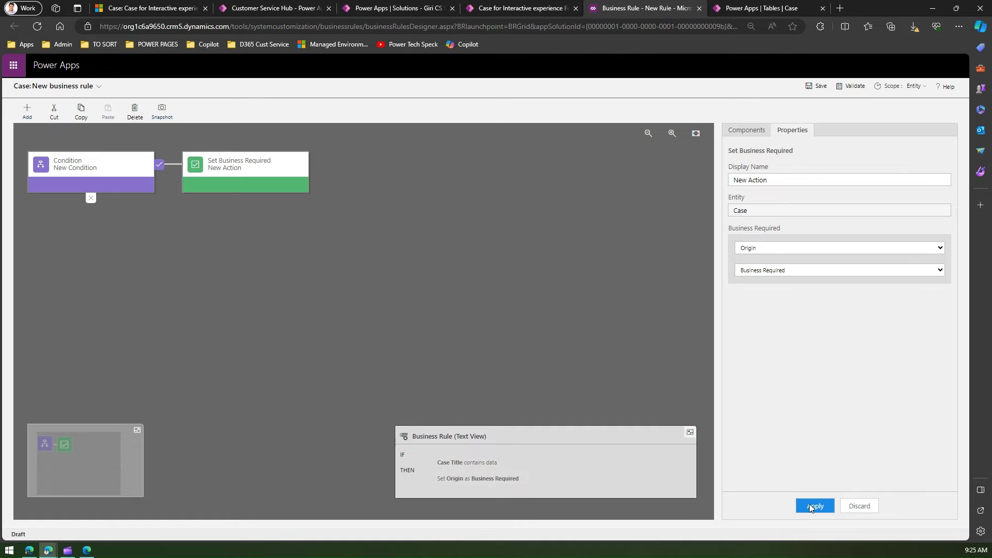
- Save the Case business rule and activate it
left_click(820, 89)
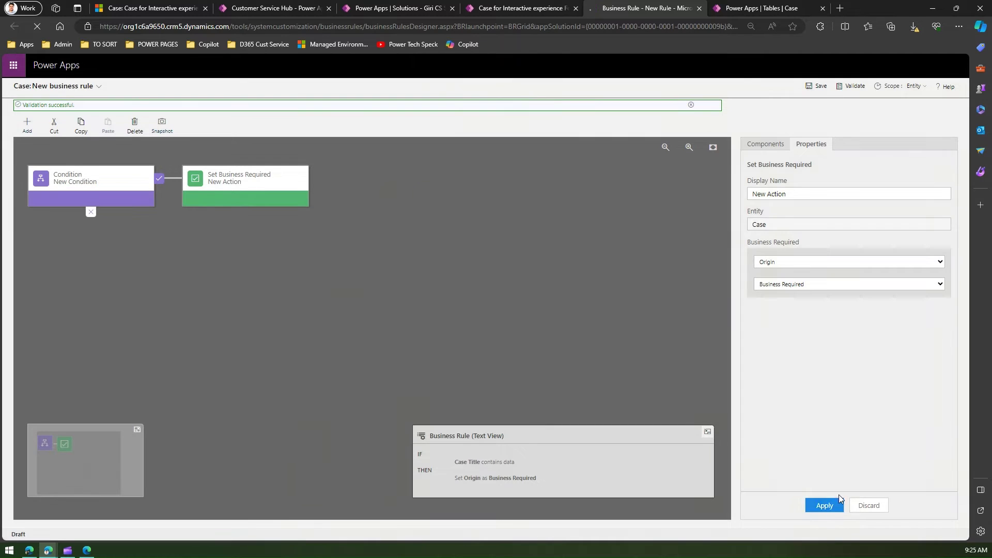
left_click(824, 506)
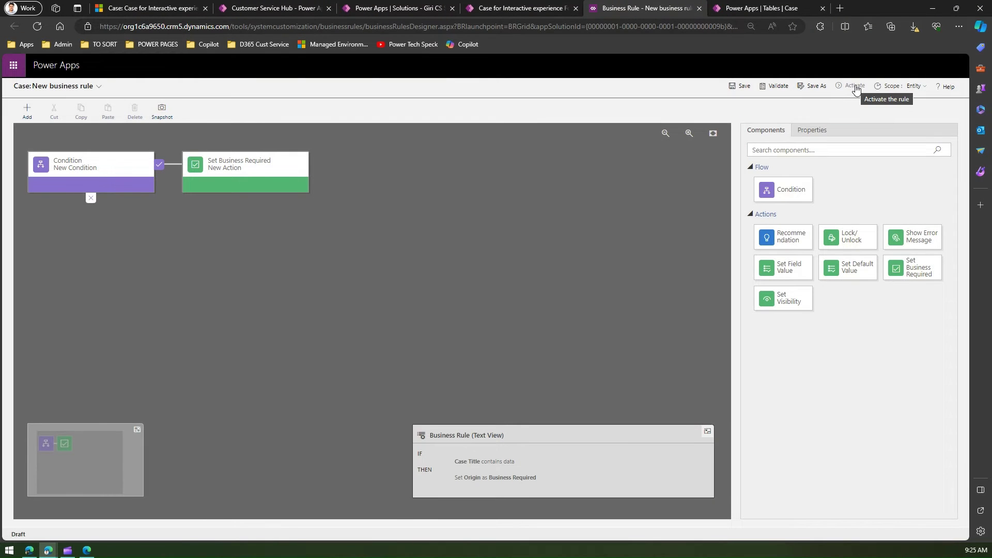
left_click(853, 86)
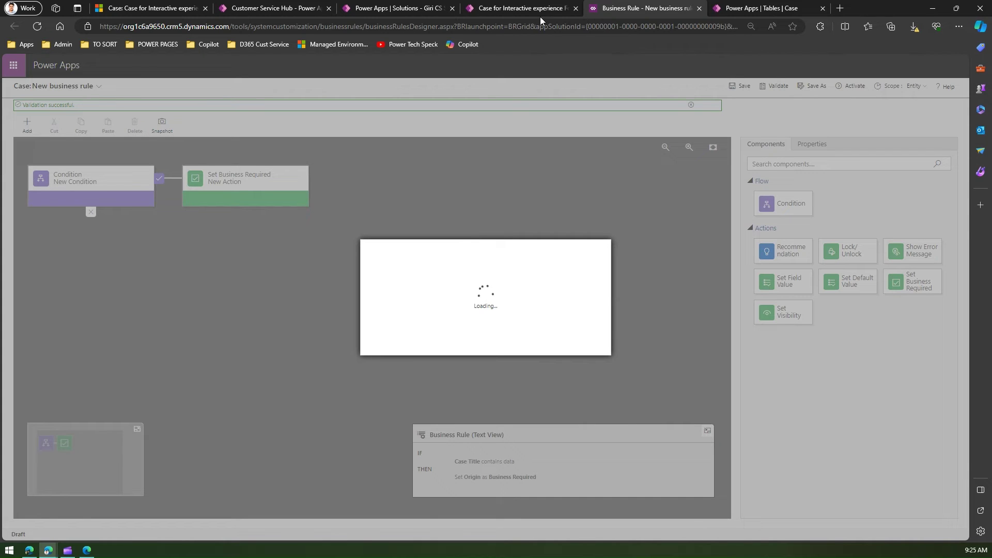
mouse_move(528, 11)
left_click(540, 345)
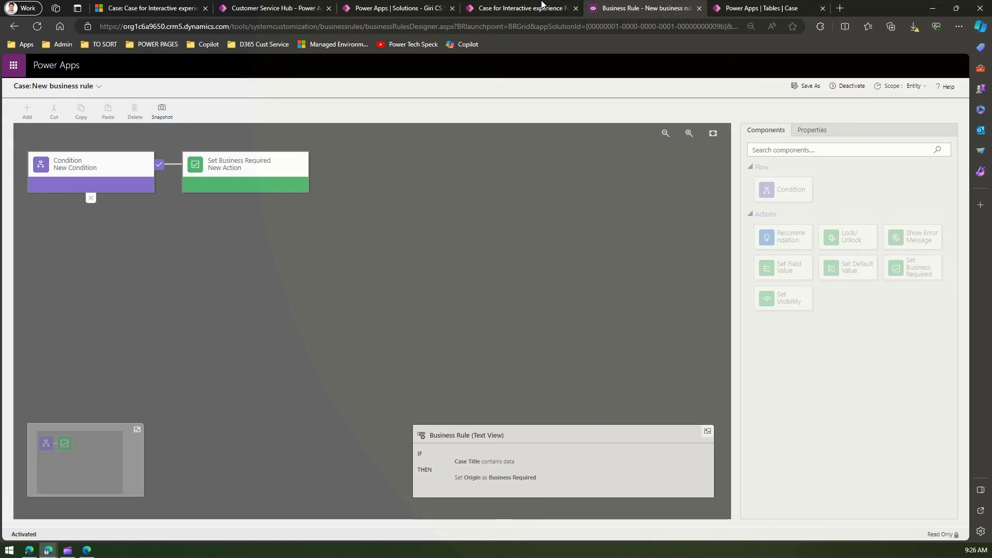
- Save and publish the Case for Interactive experience form, and open the Cases list in Dynamics 365 Customer Service Hub
left_click(532, 7)
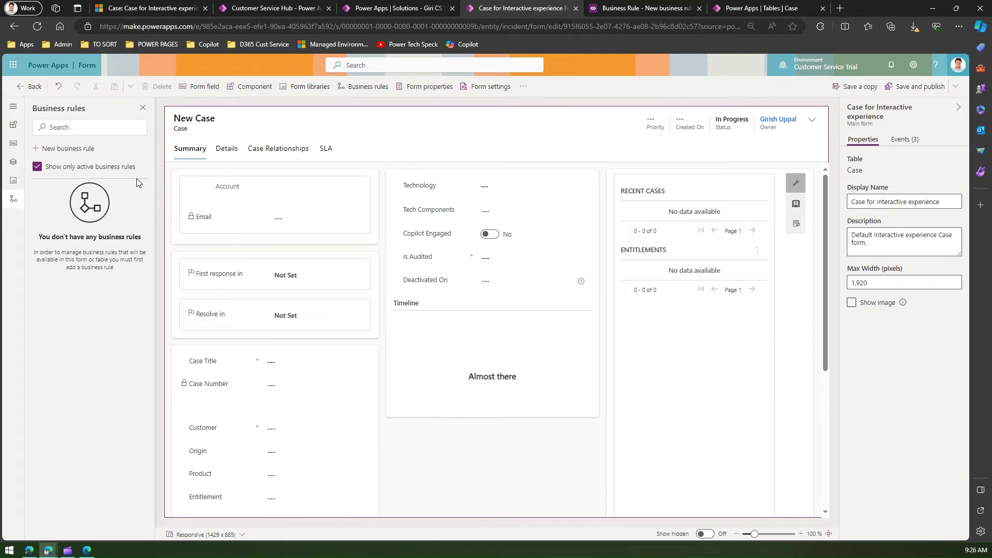
left_click(916, 87)
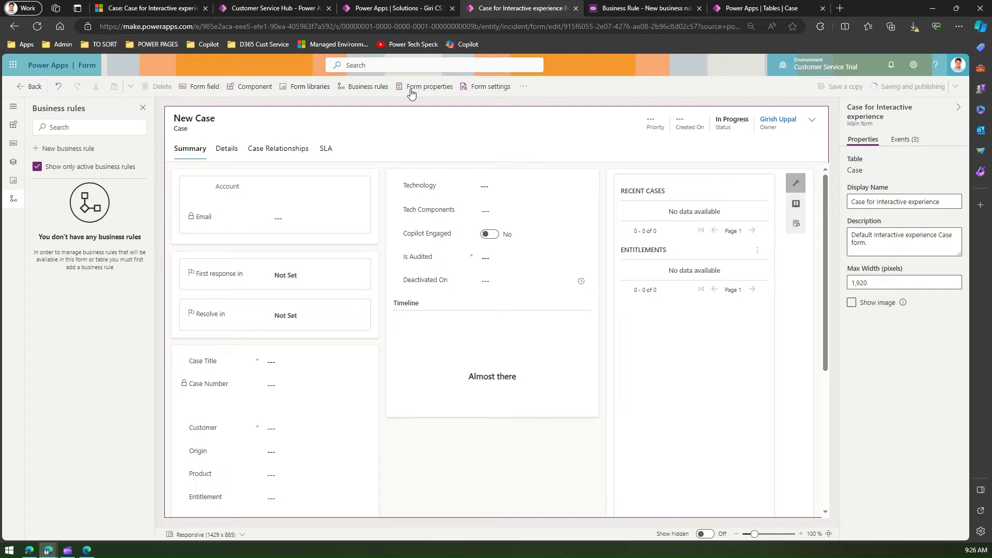
left_click(168, 7)
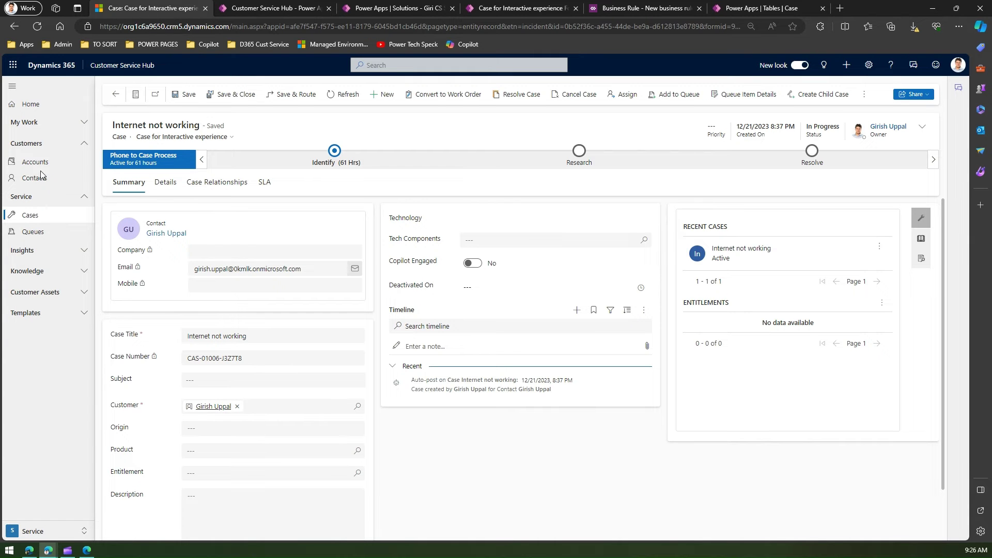
left_click(38, 216)
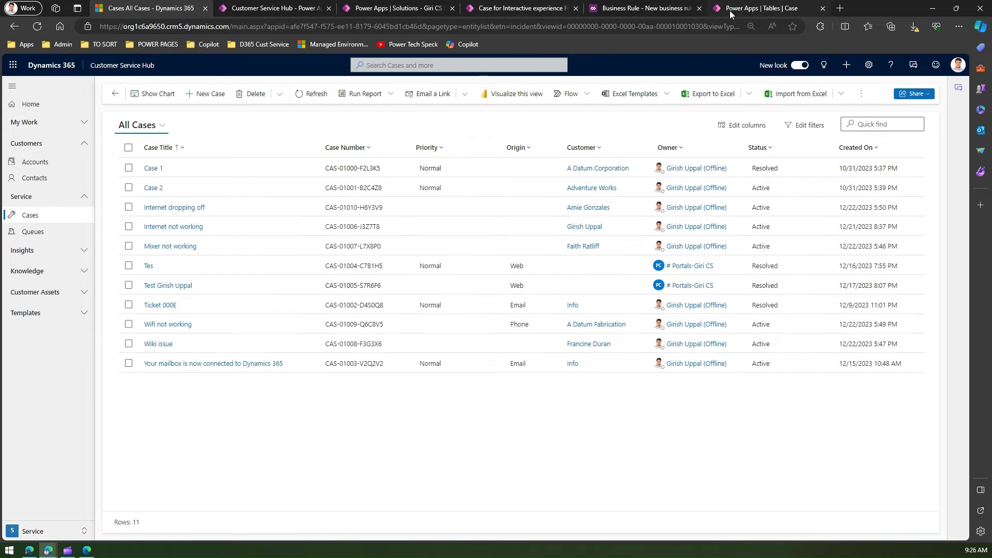
left_click(762, 8)
left_click(649, 8)
left_click(549, 8)
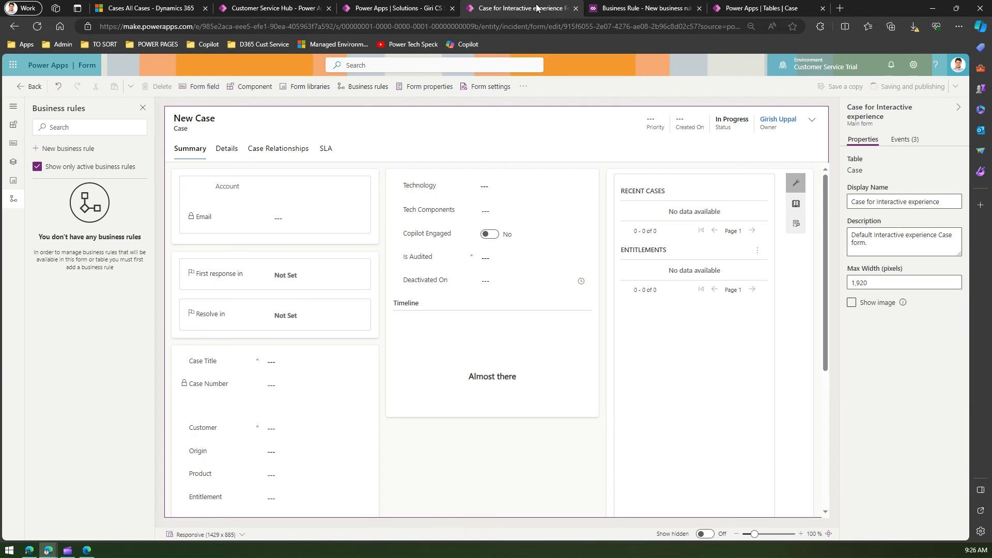
left_click(398, 9)
left_click(279, 9)
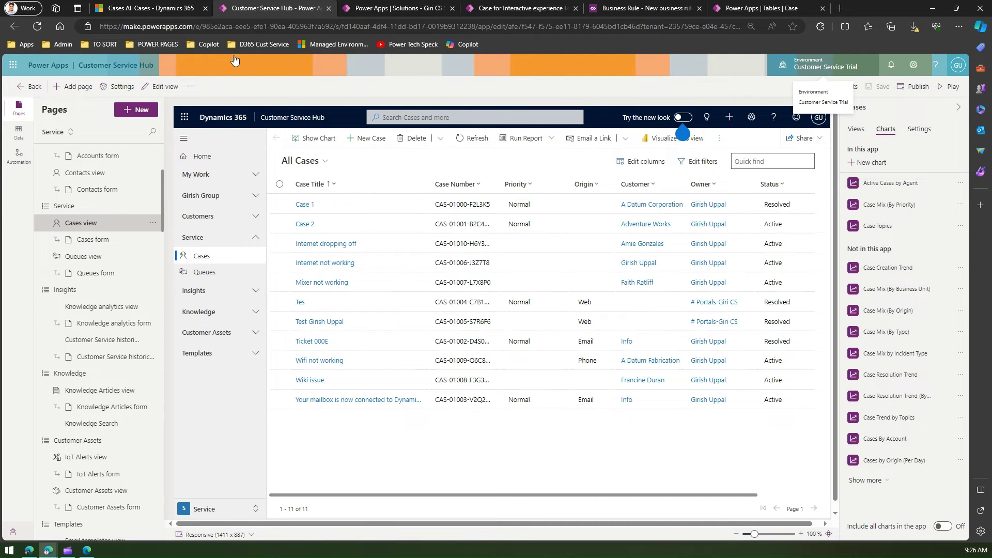
- Reload the All Cases list and try to save a new case titled Test 001 without a customer or origin
left_click(132, 8)
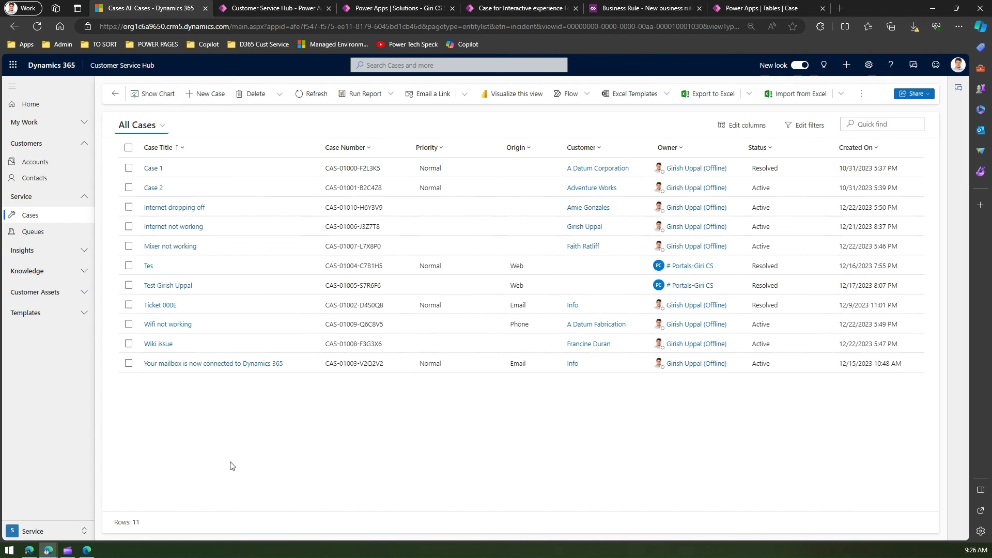
key("F5")
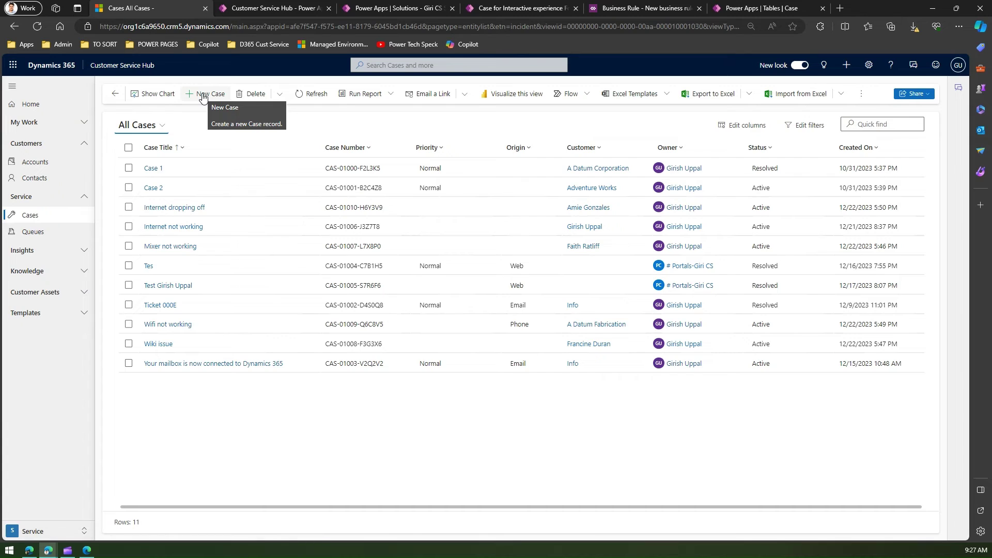
left_click(203, 95)
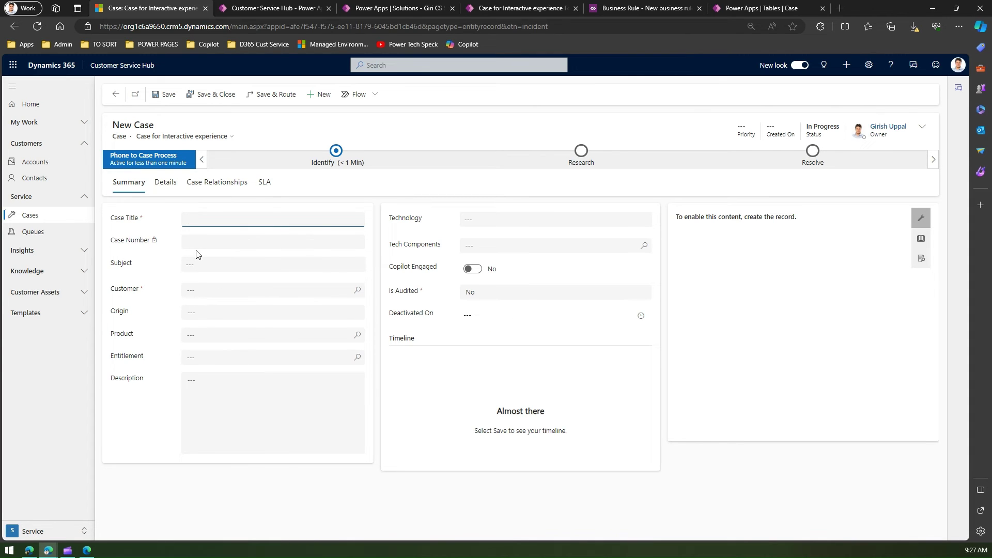
type("Test 001")
left_click(165, 98)
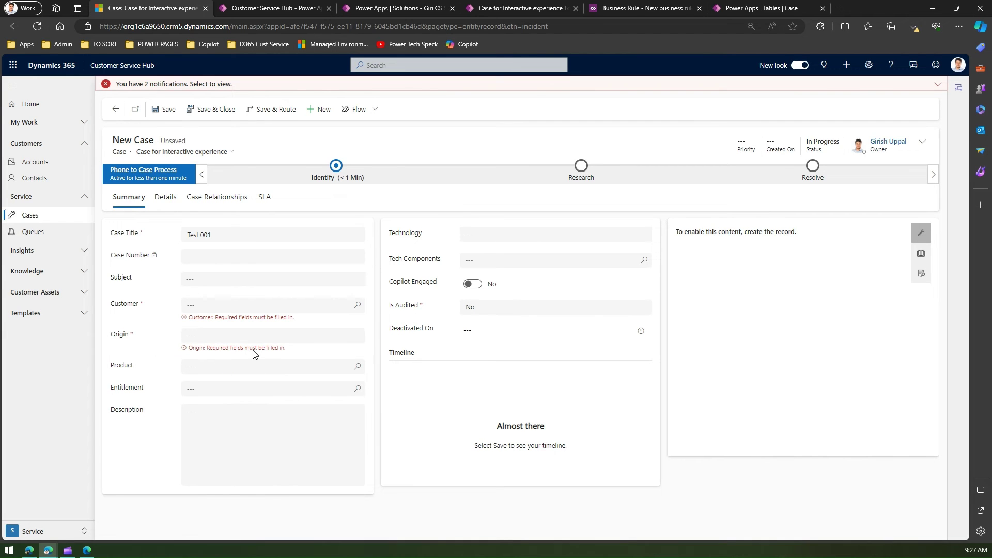
- Set the new case's Origin to Phone, select an existing contact as its customer, and save the case
left_click(221, 337)
left_click(219, 375)
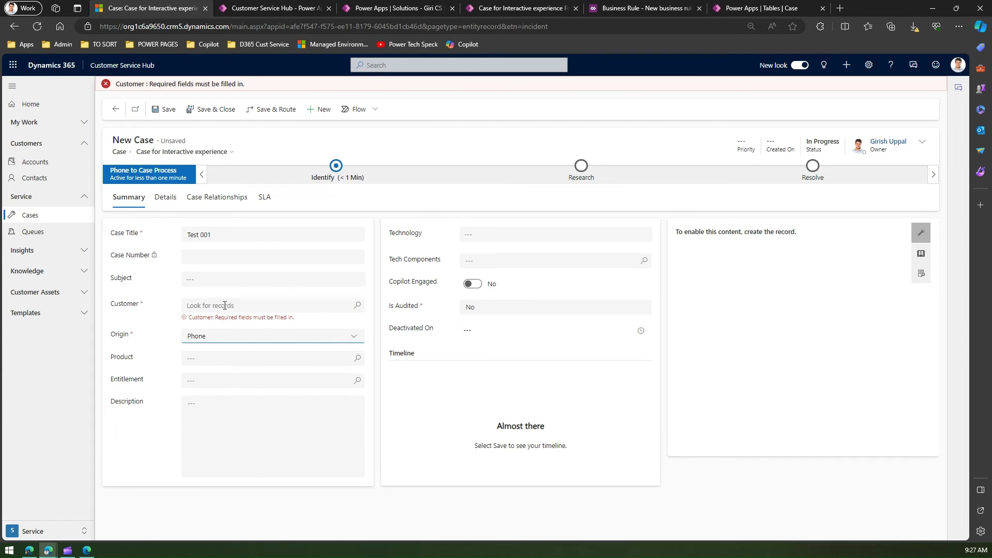
left_click(225, 305)
left_click(221, 339)
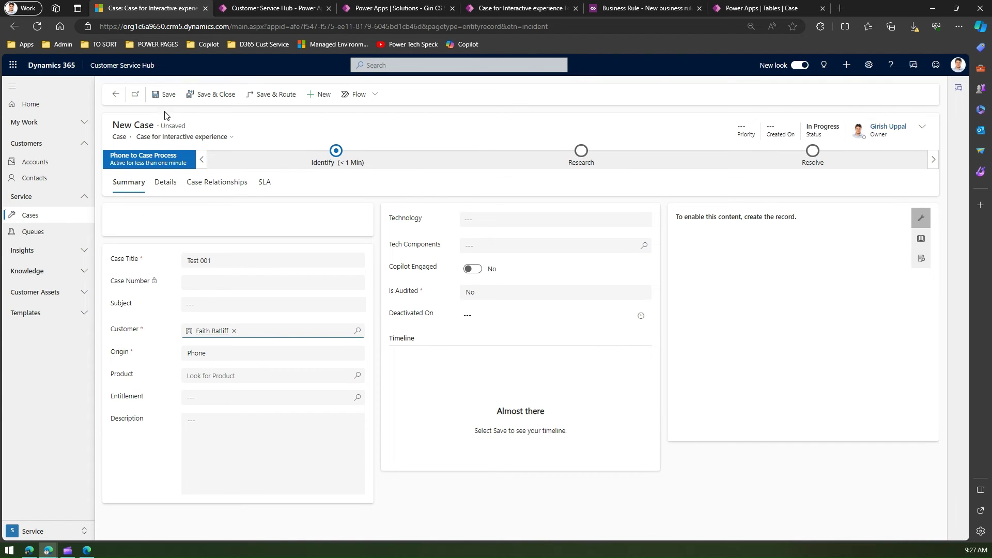
left_click(163, 95)
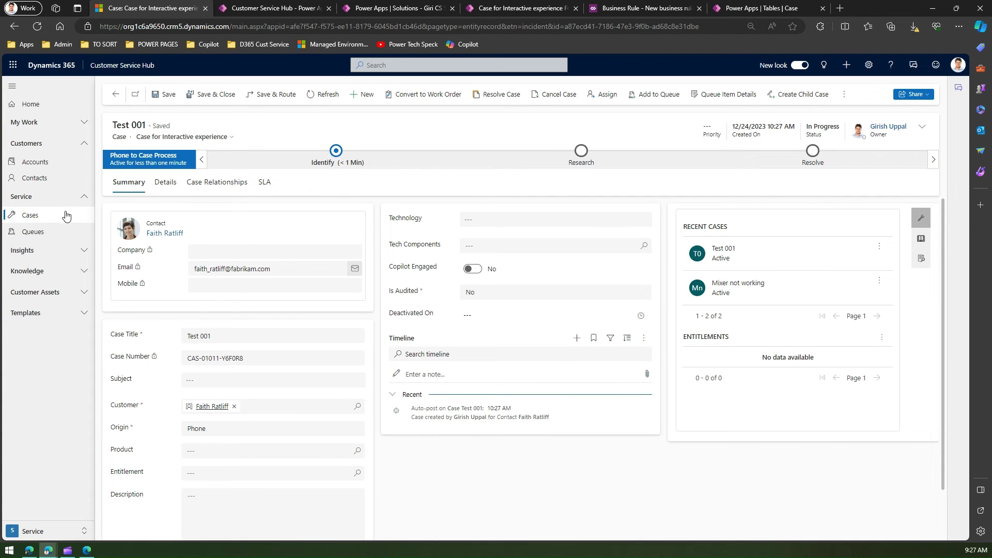
- Return to the Cases list and open the existing case Internet not working to check its Is Audited and Origin fields
left_click(31, 217)
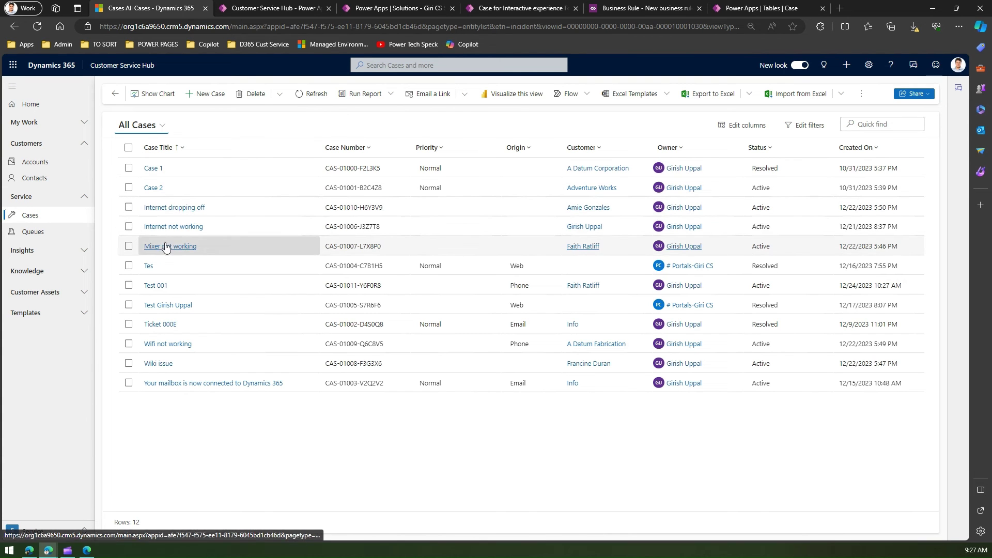
left_click(166, 247)
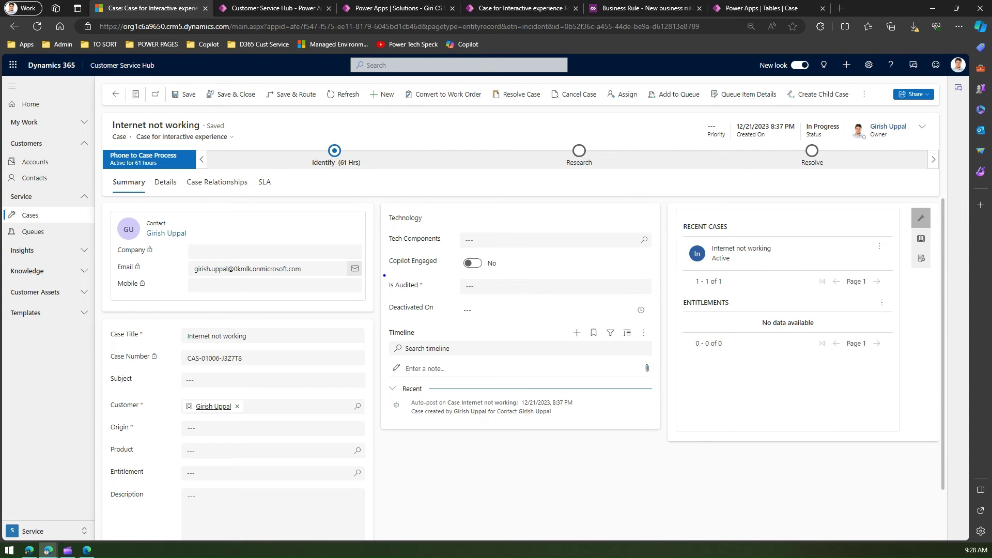
mouse_move(383, 275)
left_mouse_down()
mouse_move(382, 294)
mouse_move(426, 296)
mouse_move(437, 276)
mouse_move(385, 273)
left_mouse_up()
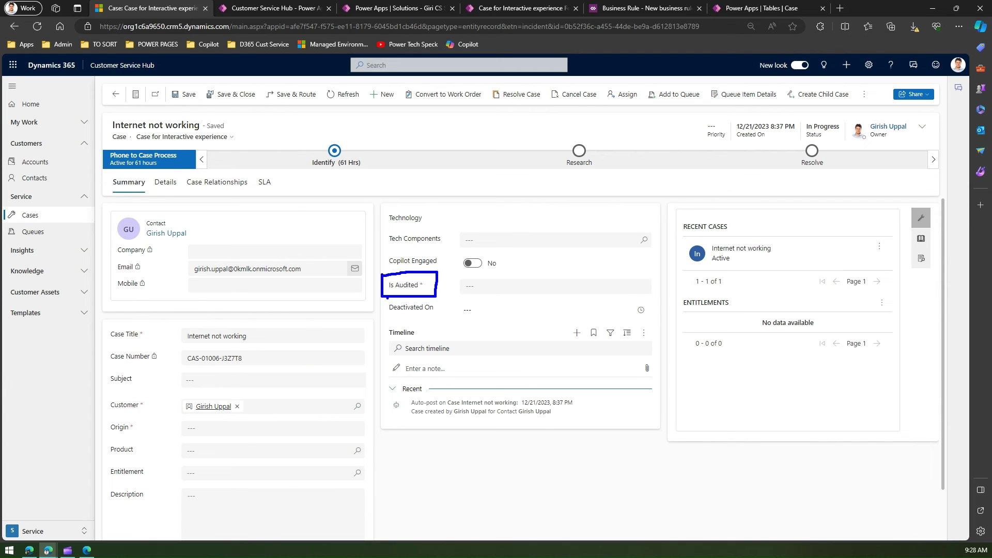
mouse_move(387, 298)
left_mouse_down()
mouse_move(366, 380)
mouse_move(181, 446)
mouse_move(195, 448)
left_mouse_up()
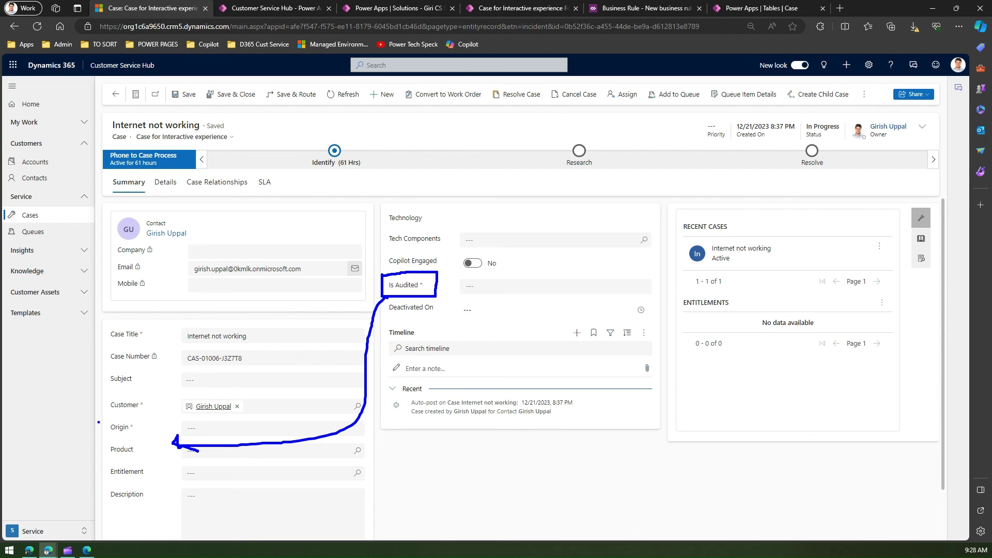
mouse_move(97, 420)
left_mouse_down()
mouse_move(129, 358)
mouse_move(188, 343)
mouse_move(179, 353)
left_mouse_up()
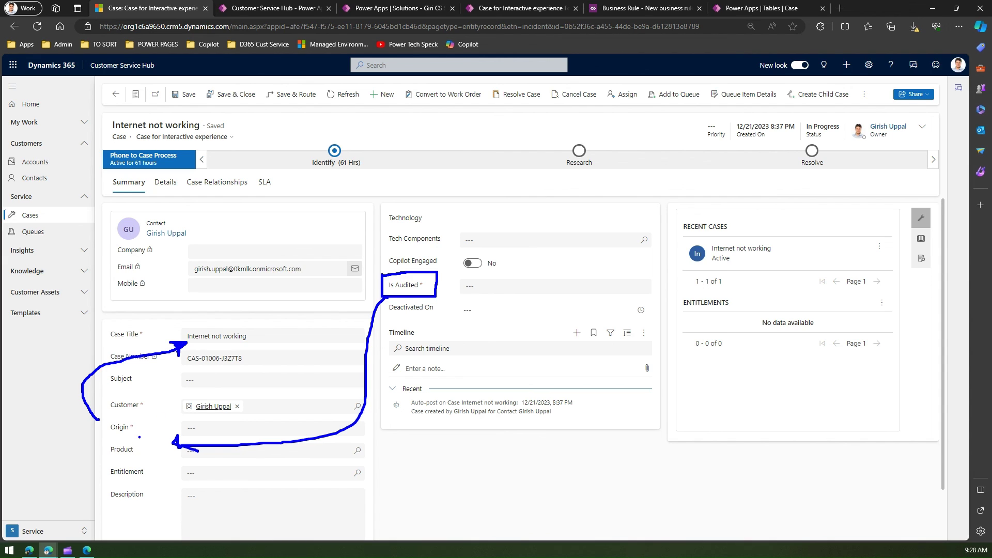
left_click_drag(143, 413, 60, 419)
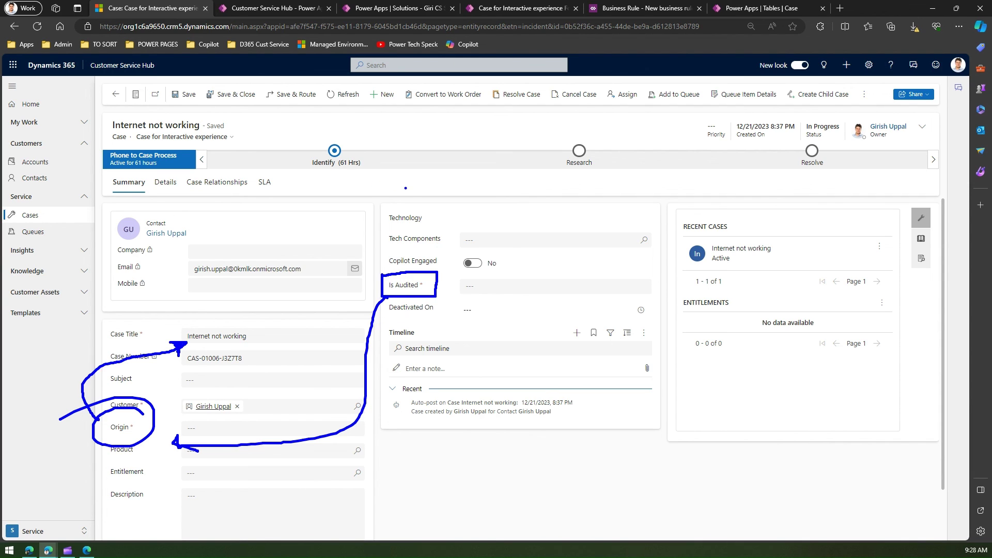
key("Escape")
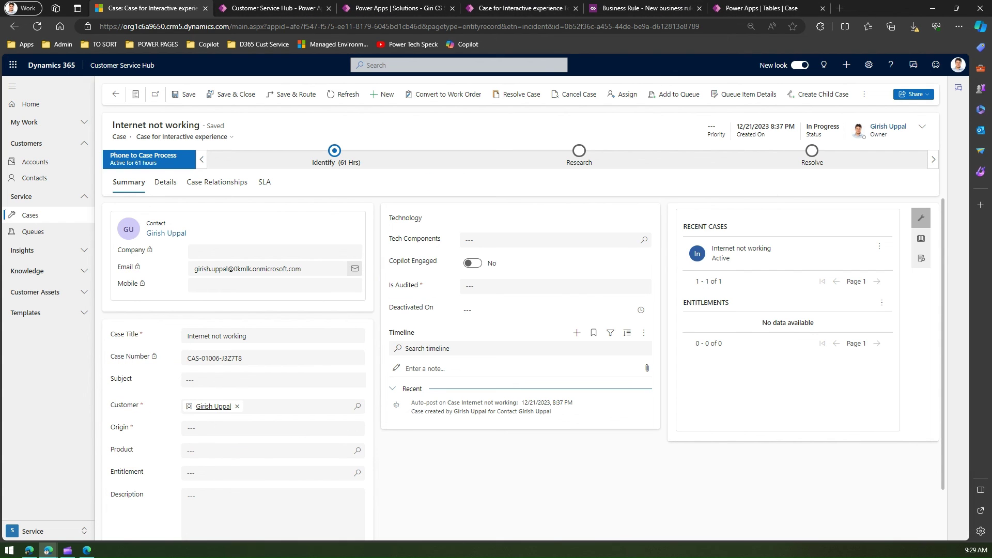